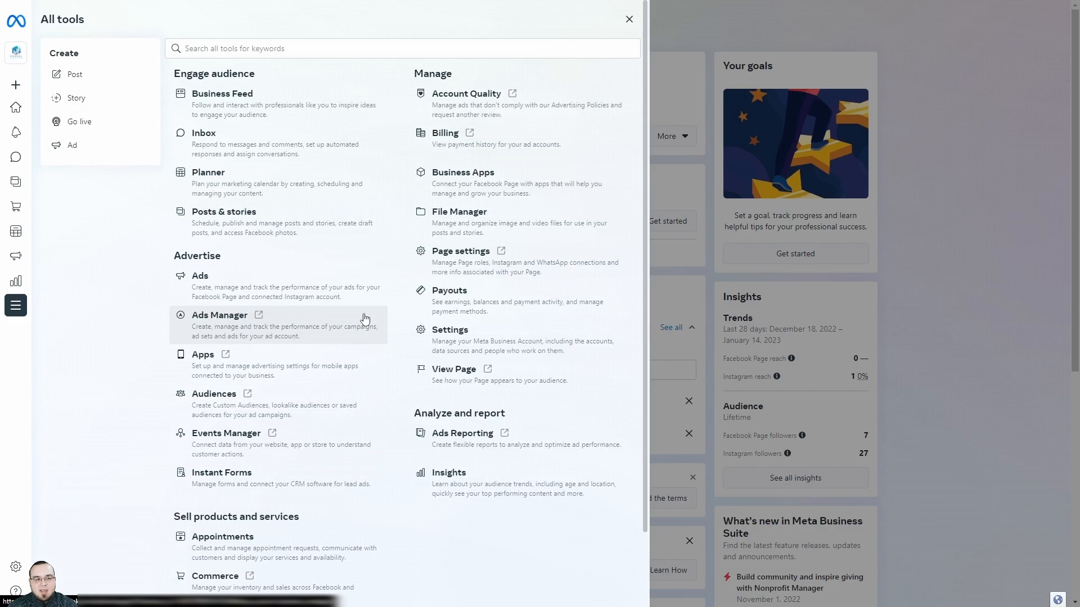
# Open the Audiences tool and start creating a Custom Audience
pyautogui.click(220, 398)
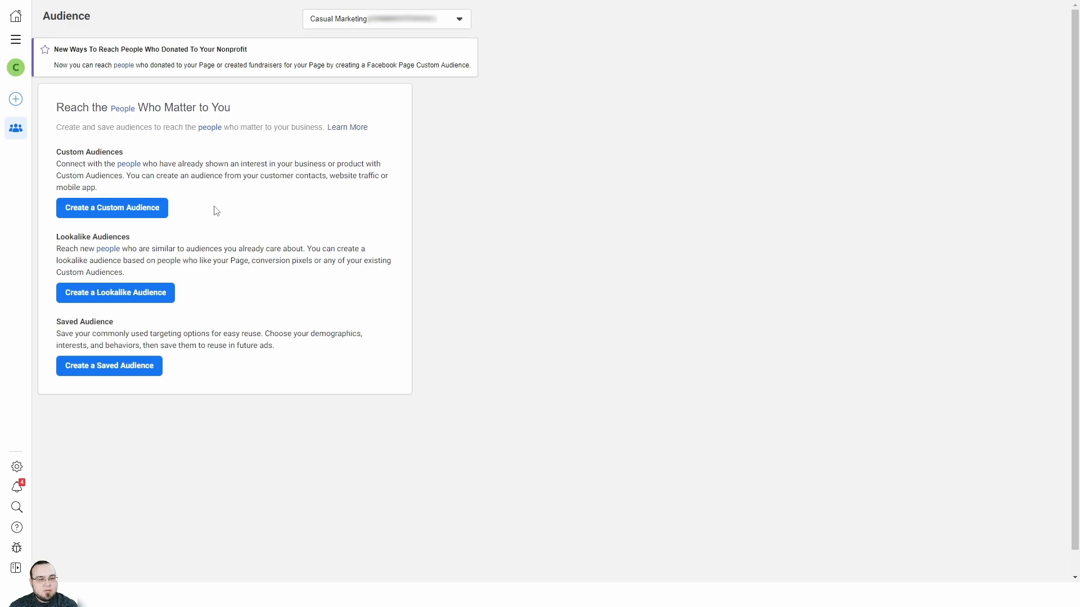
pyautogui.click(135, 209)
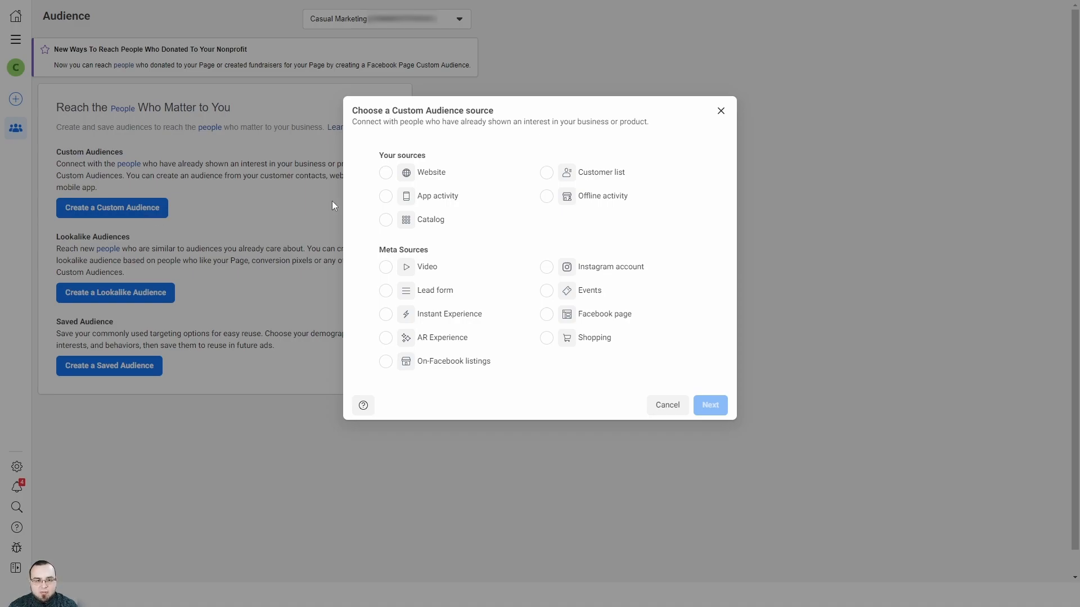
# Choose Video as the Custom Audience source and set the engagement to people who viewed at least 3 seconds of the video
pyautogui.click(386, 172)
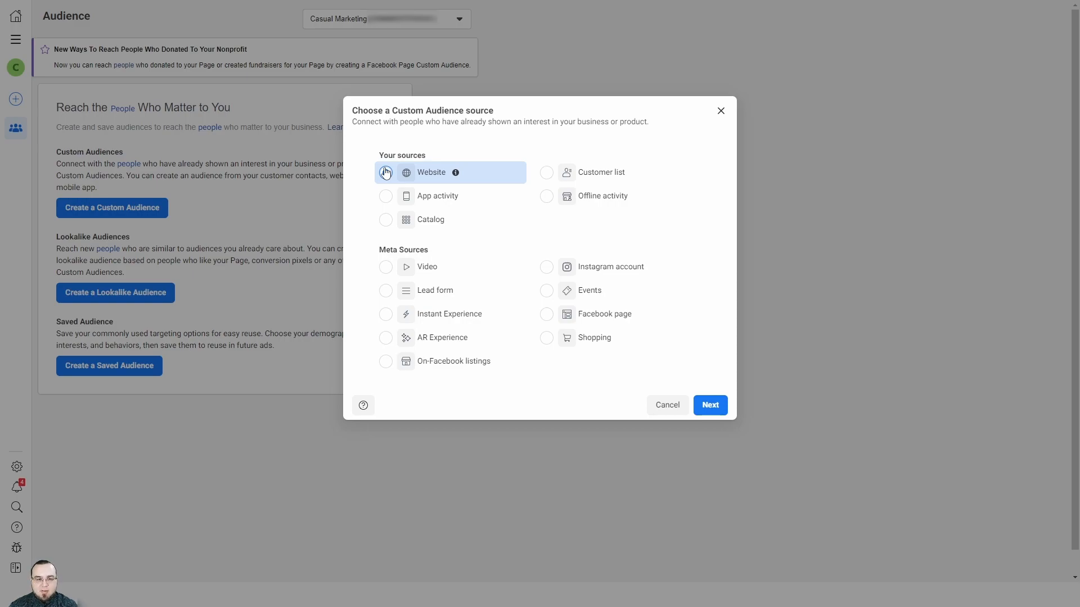
pyautogui.click(386, 173)
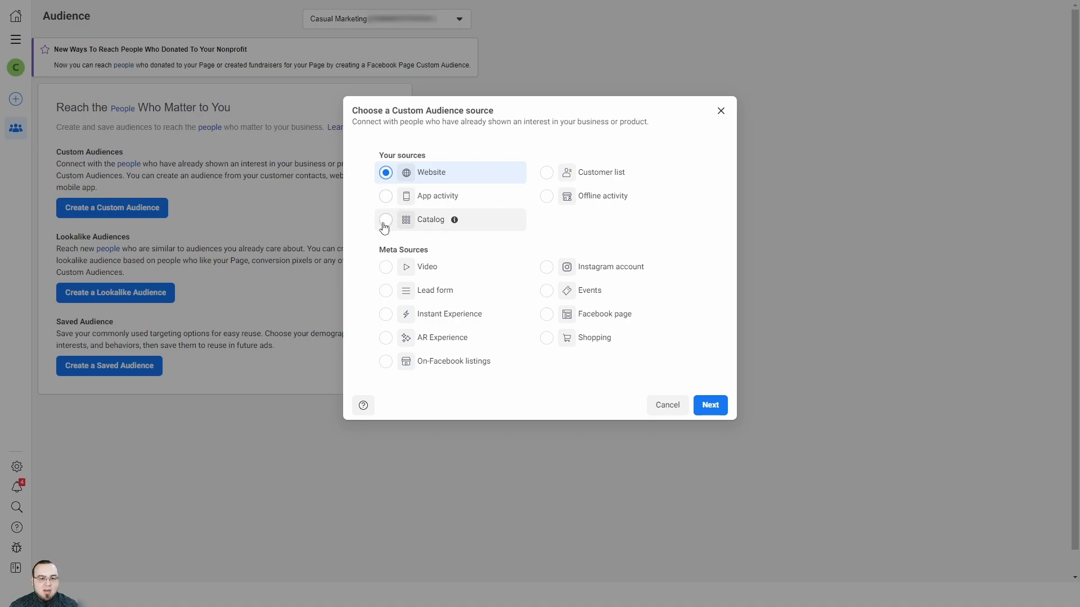
pyautogui.click(385, 223)
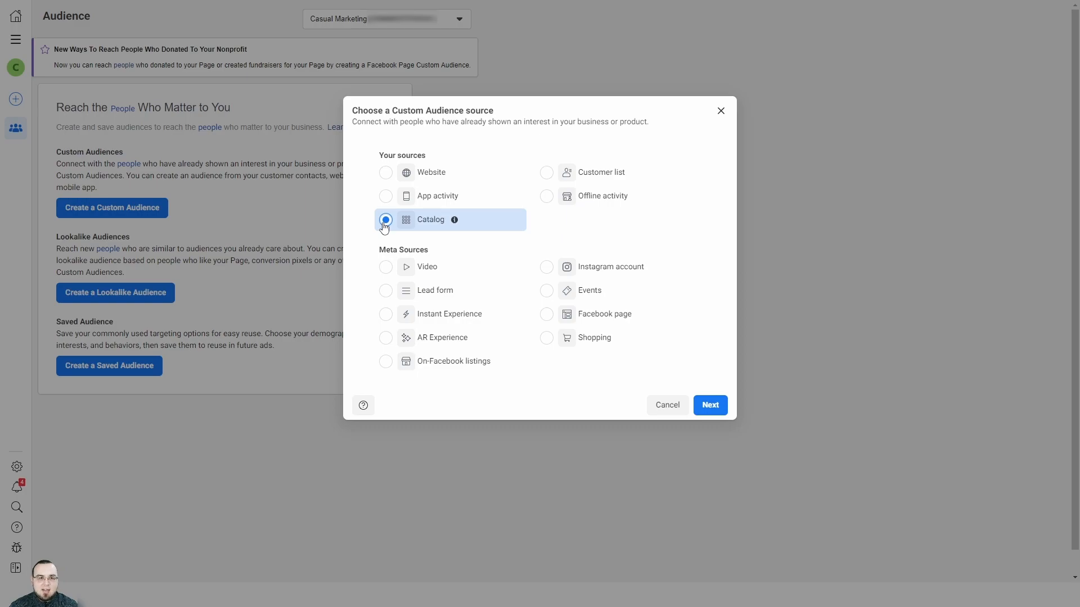
pyautogui.click(564, 177)
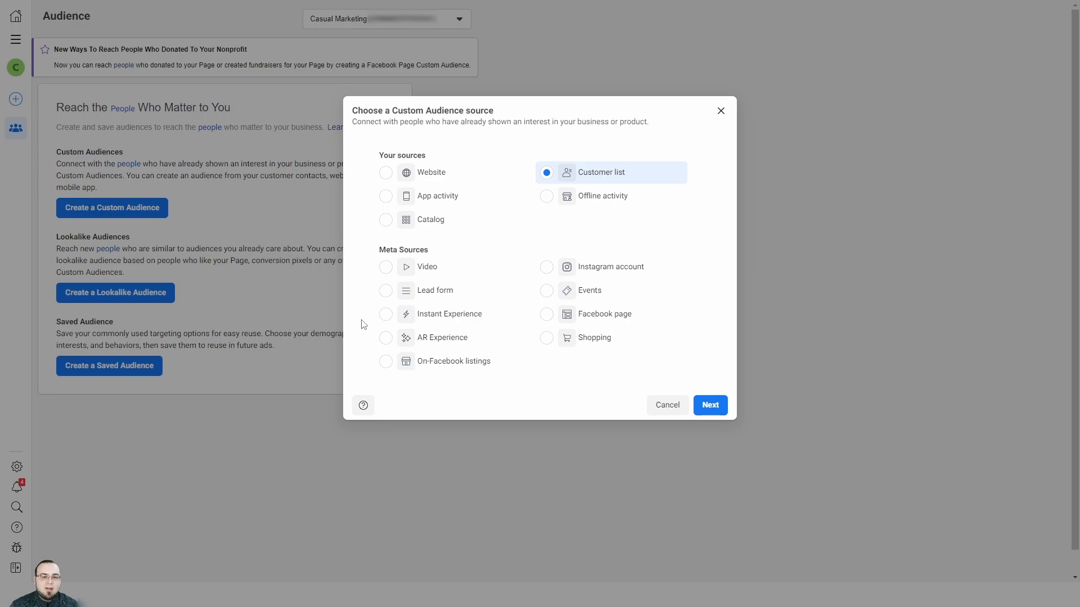
pyautogui.click(383, 272)
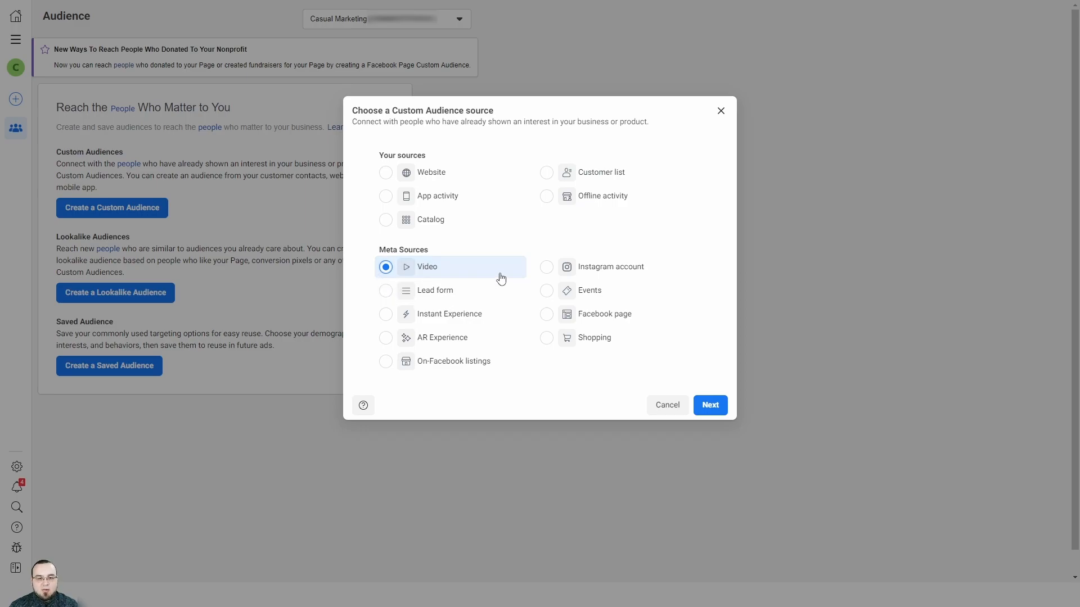
pyautogui.click(722, 404)
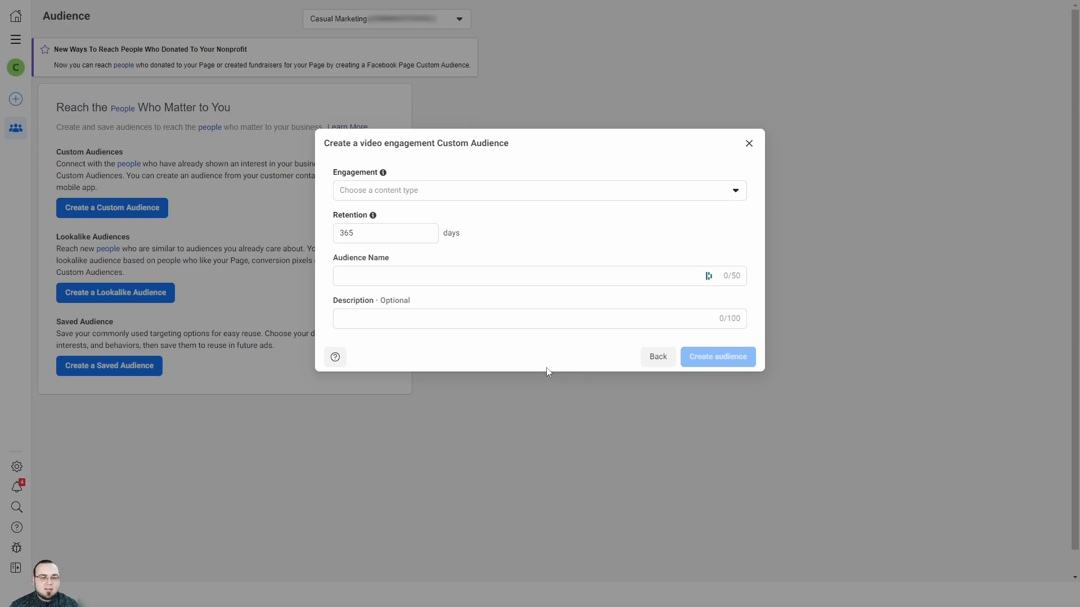
pyautogui.click(418, 192)
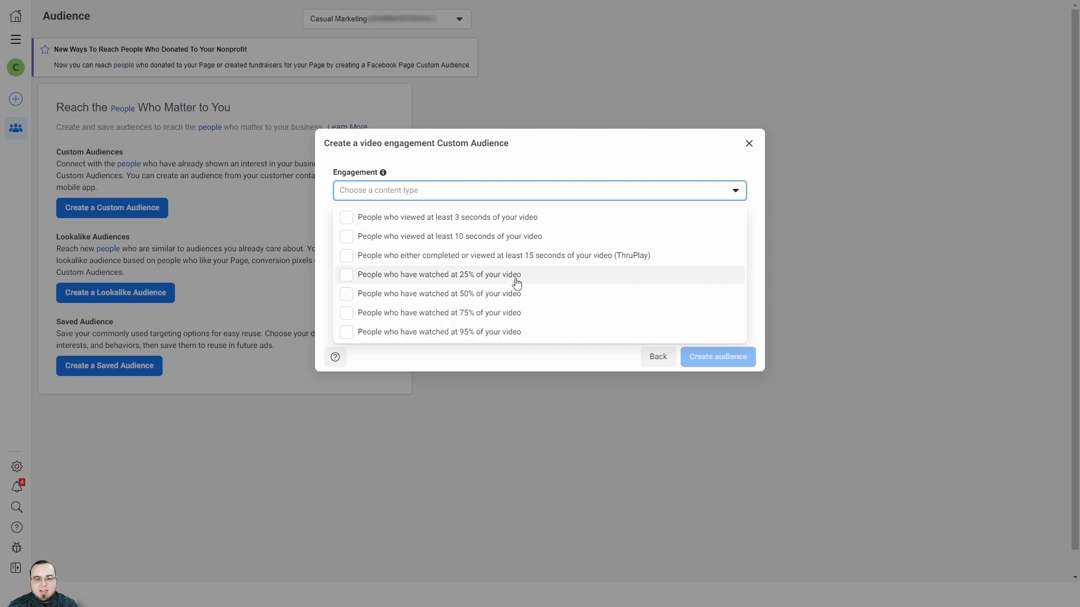
pyautogui.click(537, 219)
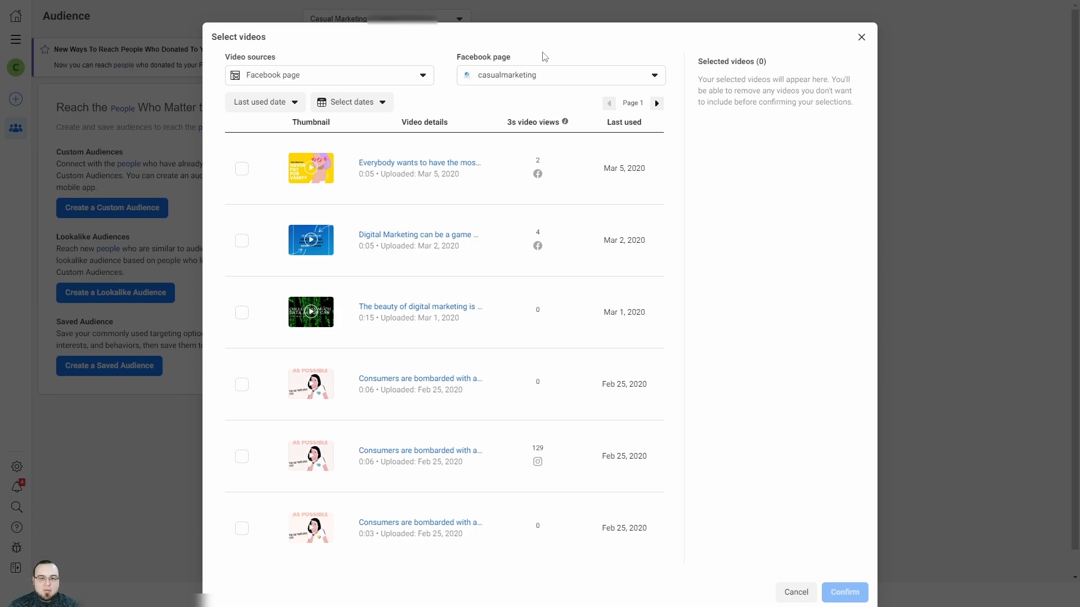
# Examine the available Facebook pages, video sources, second page of videos and date sorting options for selecting videos
pyautogui.click(560, 83)
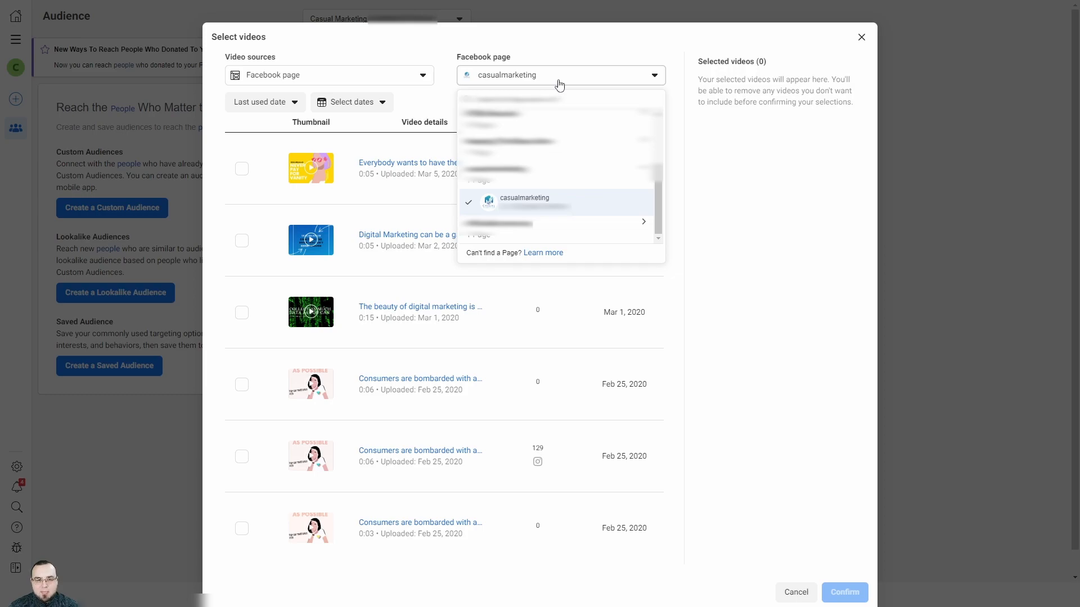
pyautogui.click(568, 54)
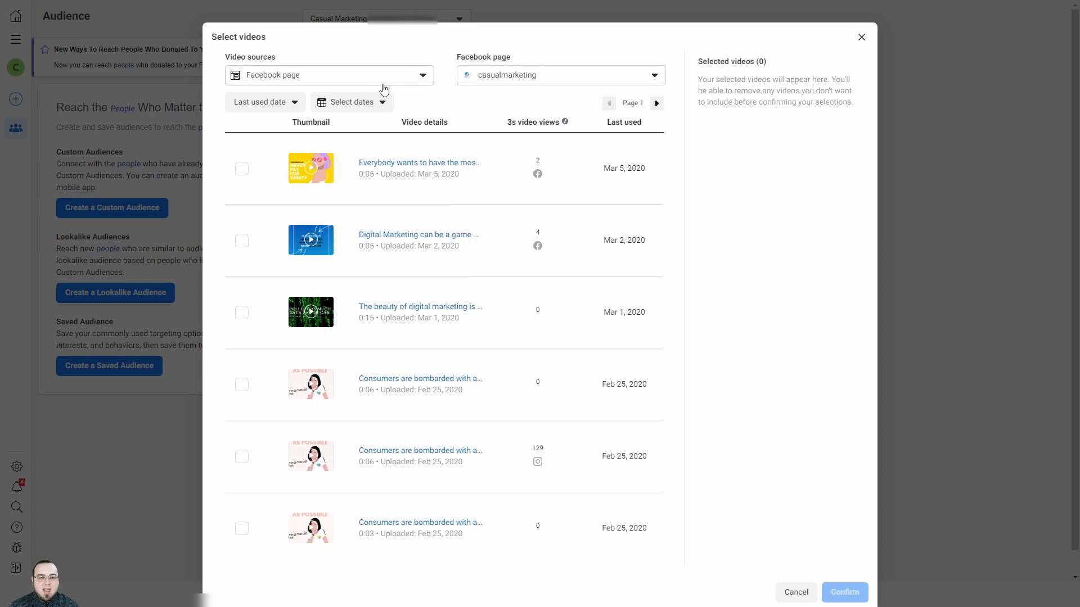
pyautogui.click(384, 83)
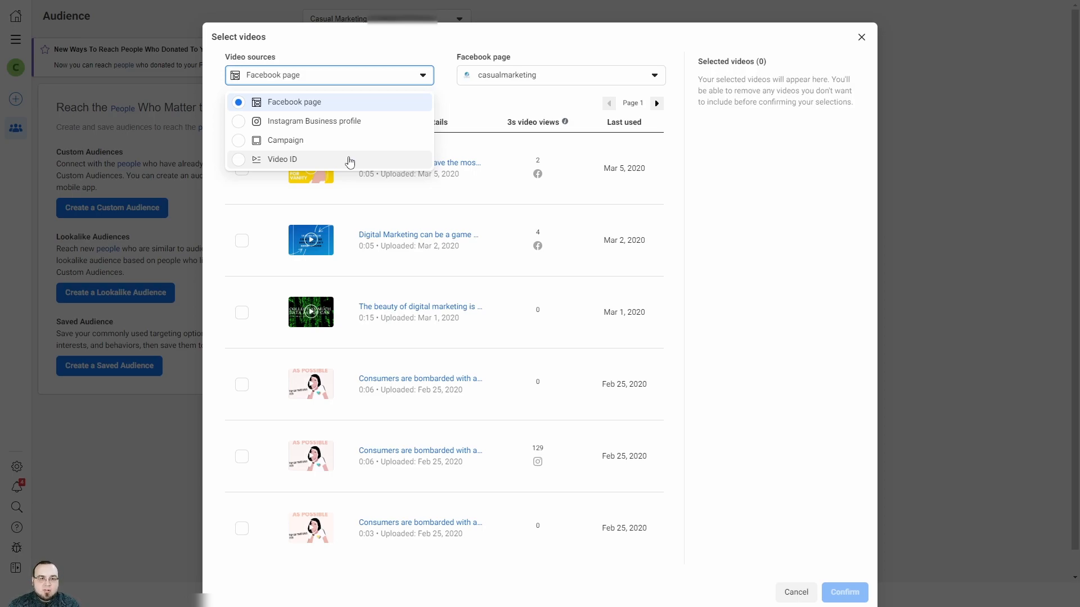
pyautogui.click(431, 291)
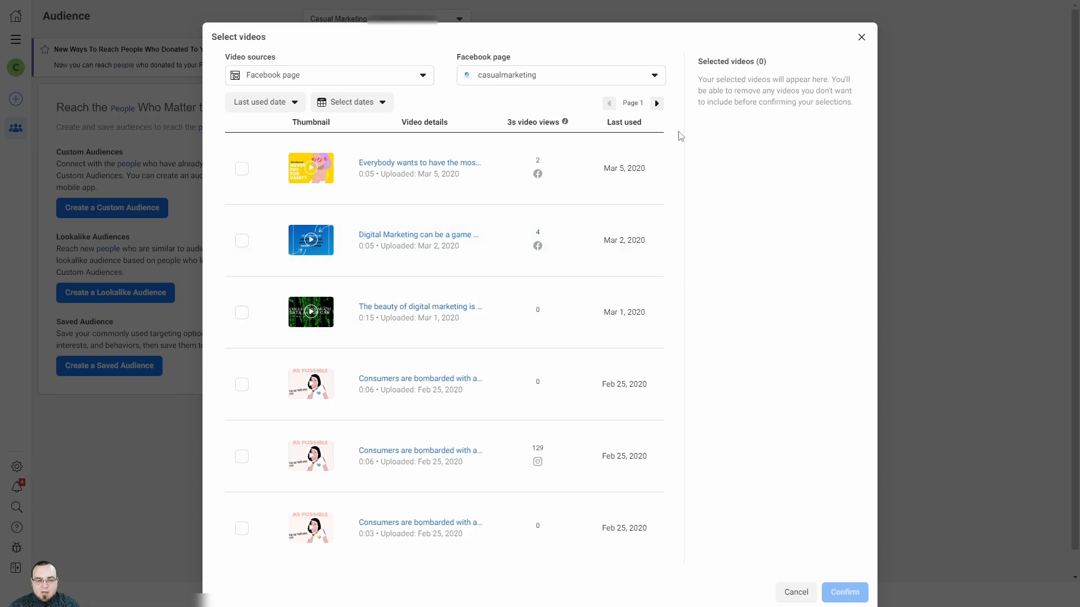
pyautogui.click(658, 107)
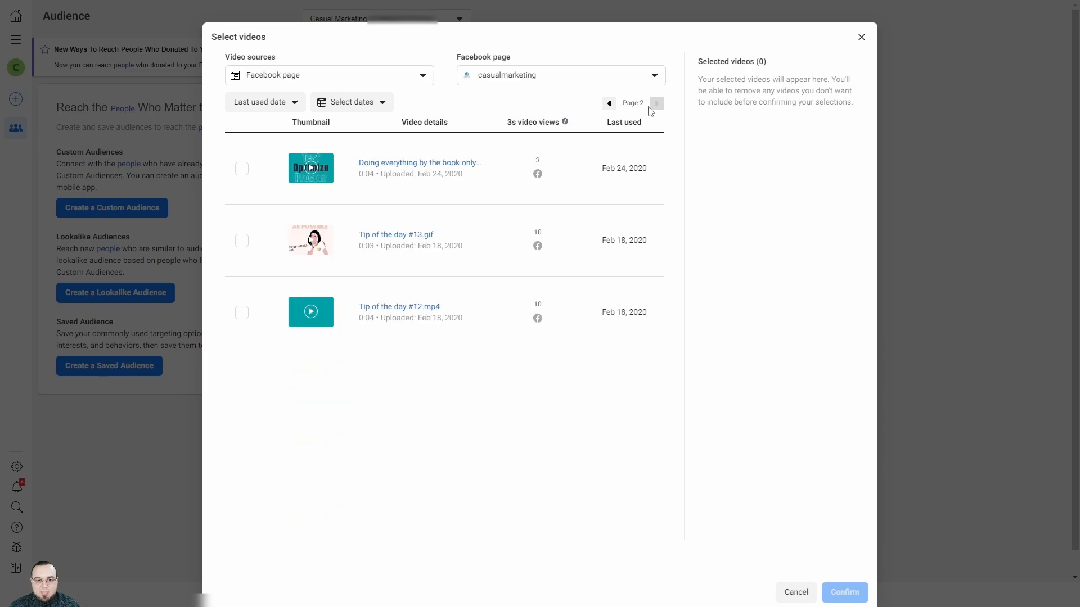
pyautogui.click(608, 104)
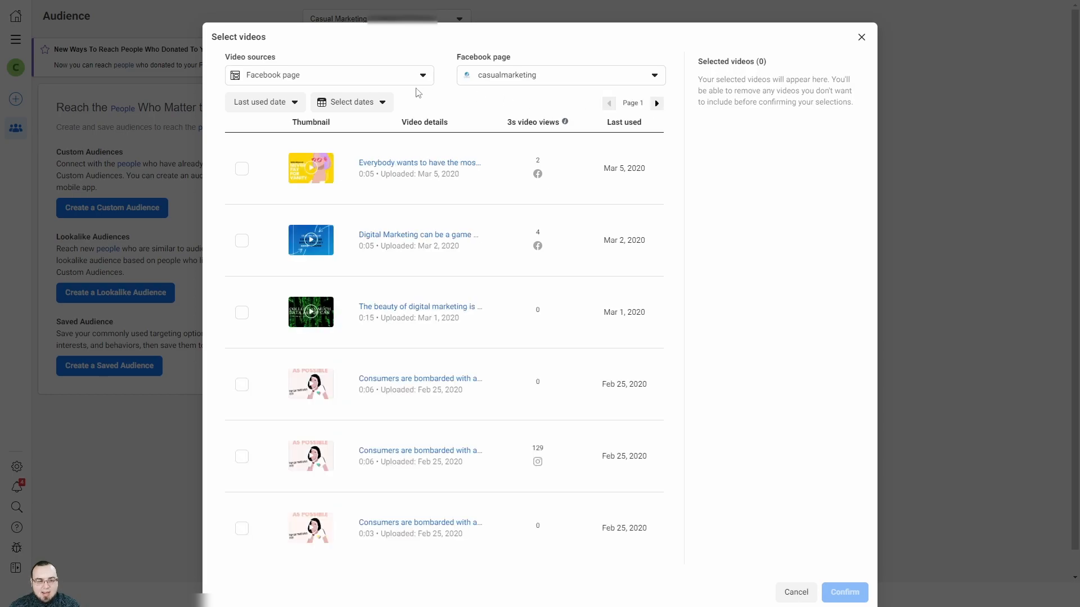
pyautogui.click(278, 107)
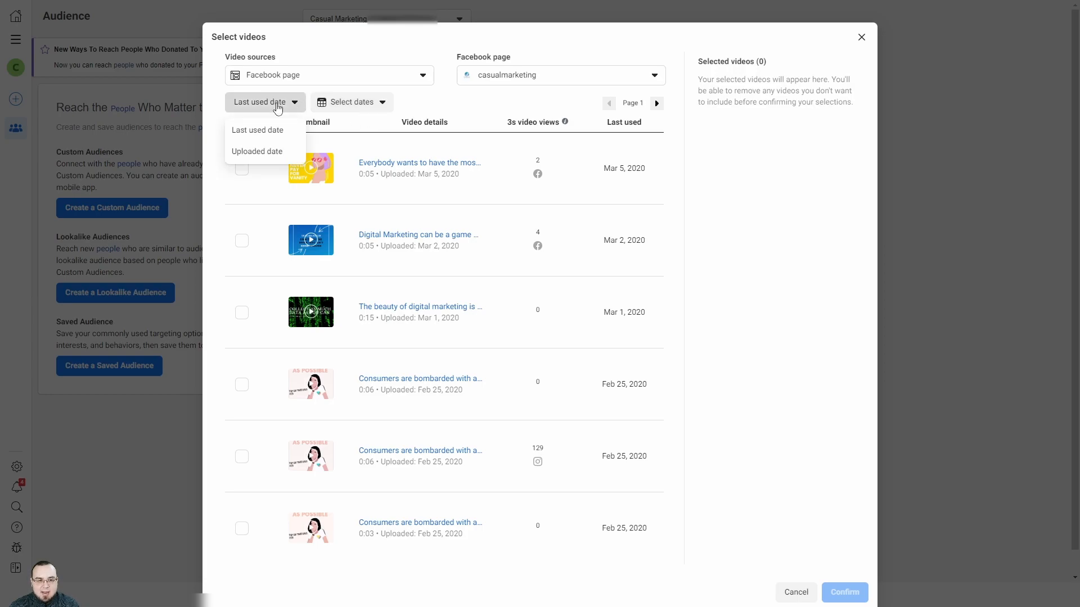
pyautogui.click(727, 145)
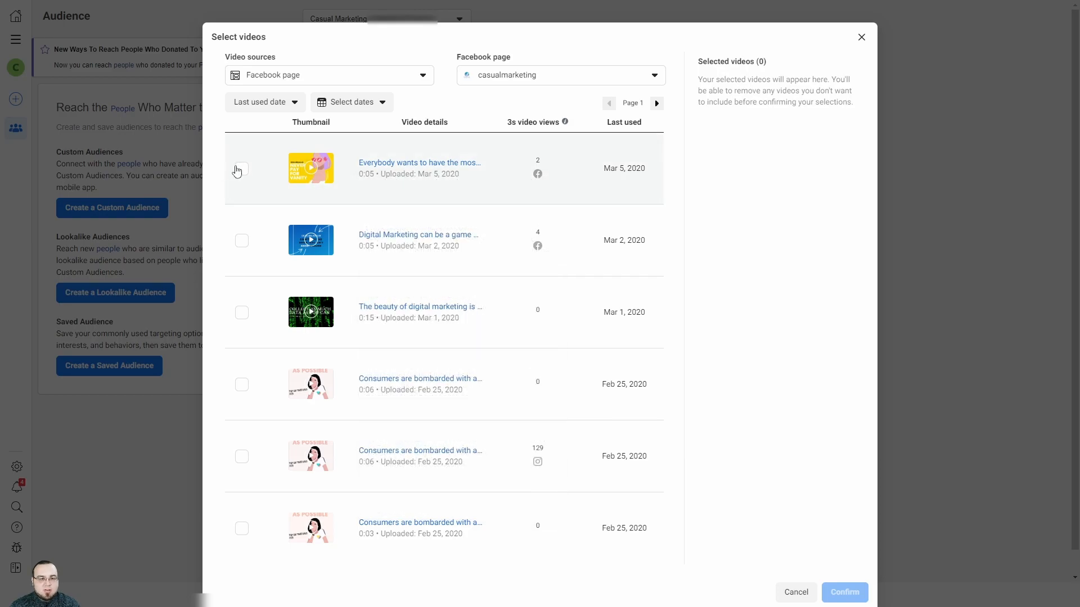
# Select the first three videos in the casualmarketing list and confirm them for the video engagement audience
pyautogui.click(242, 169)
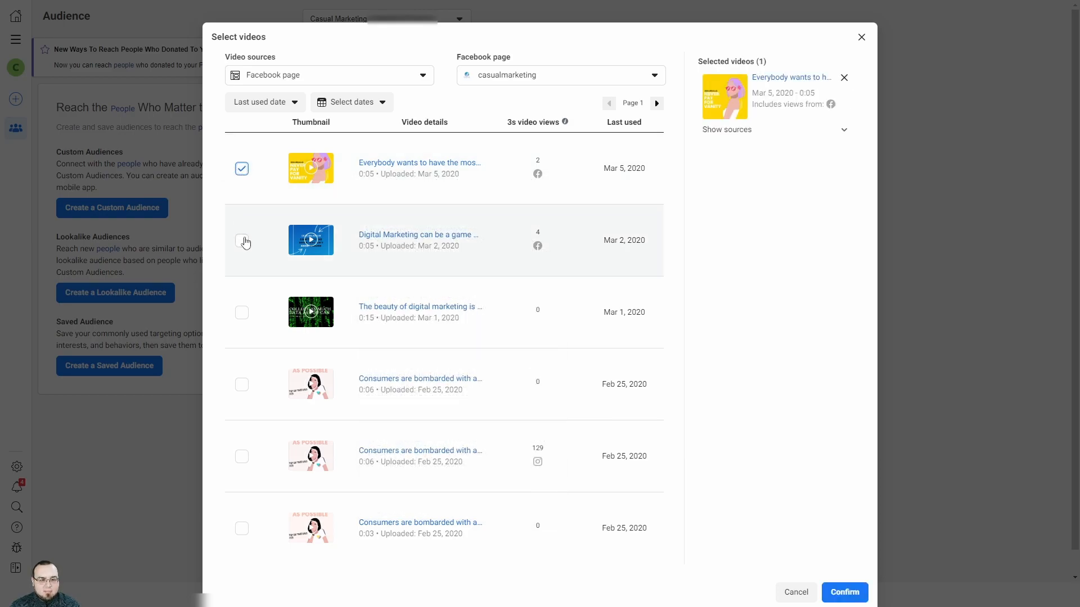
pyautogui.click(242, 240)
pyautogui.click(242, 312)
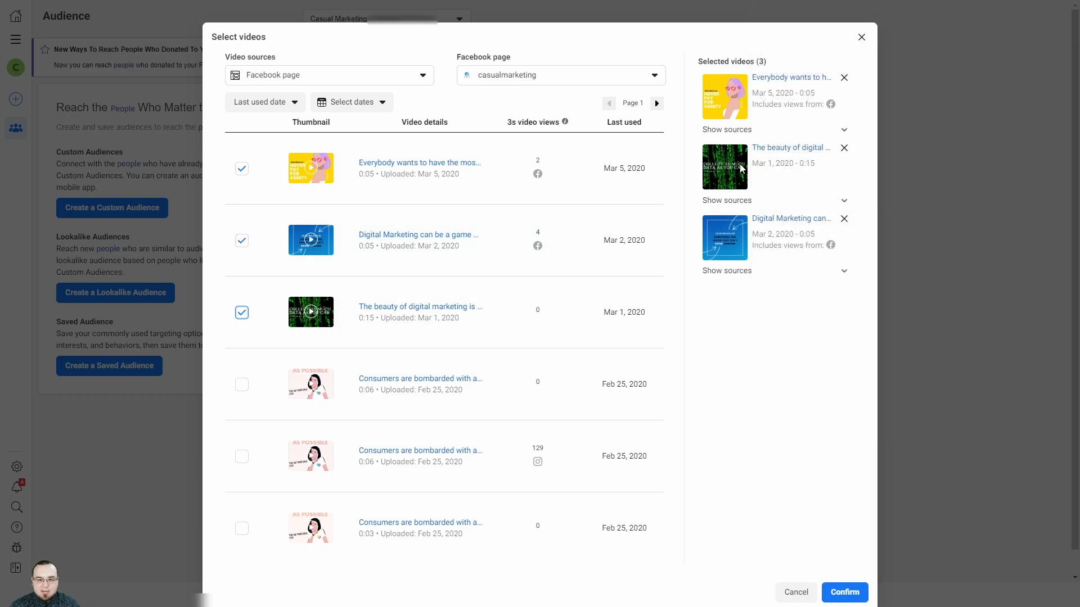
pyautogui.click(845, 592)
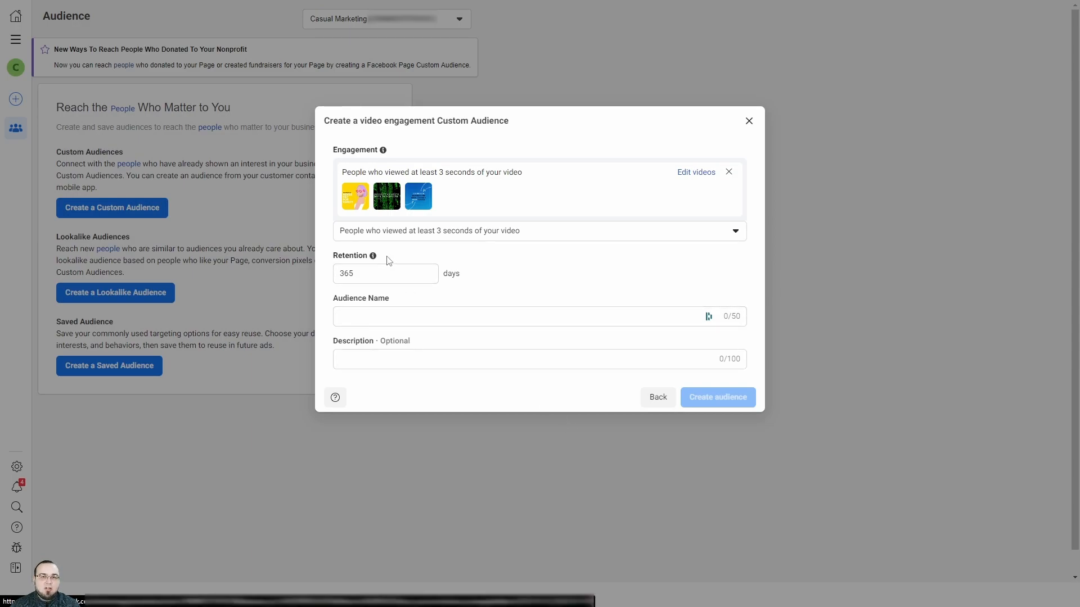
pyautogui.moveTo(373, 256)
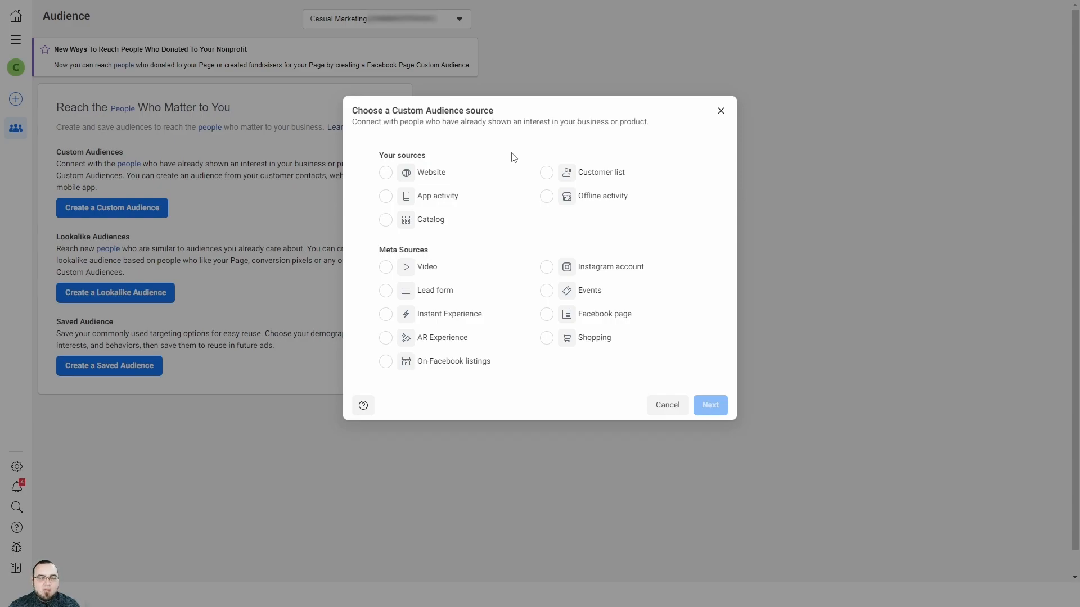
pyautogui.click(490, 177)
pyautogui.click(717, 405)
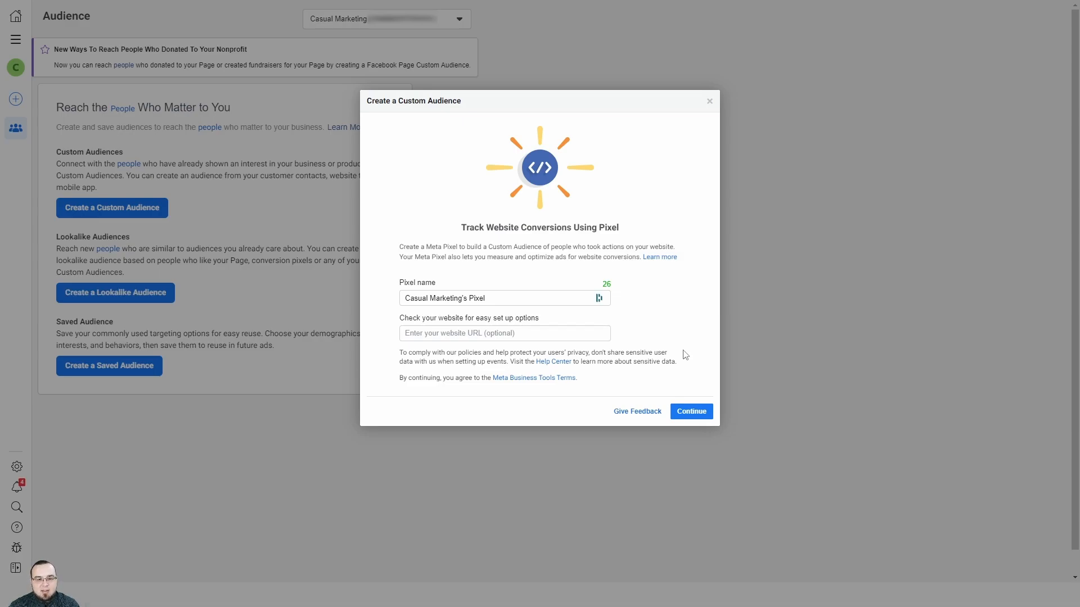
pyautogui.click(680, 415)
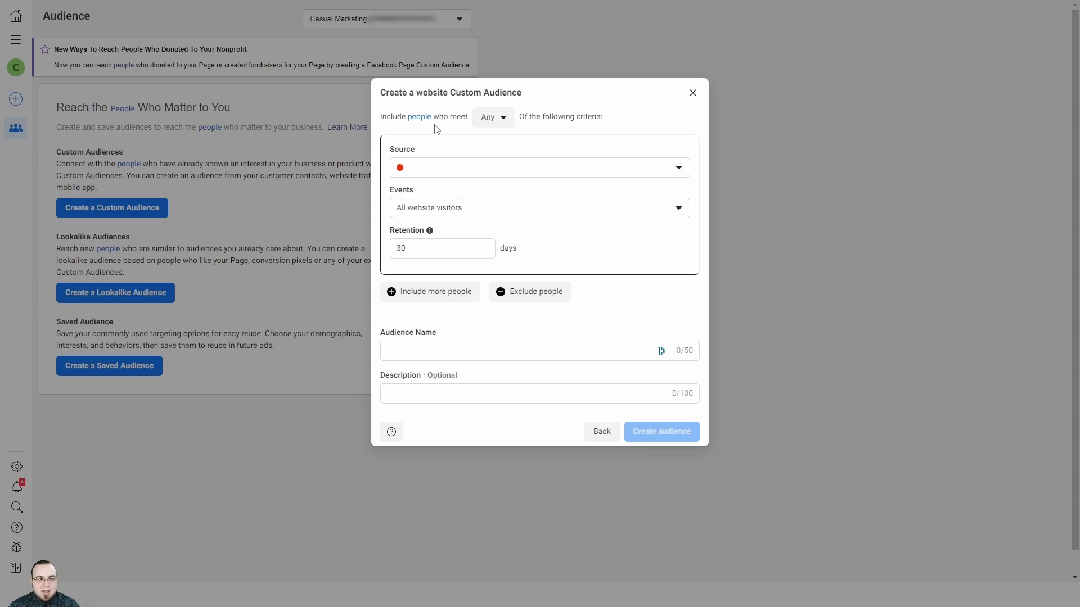
# View the Any and All options for matching the website audience criteria
pyautogui.click(490, 124)
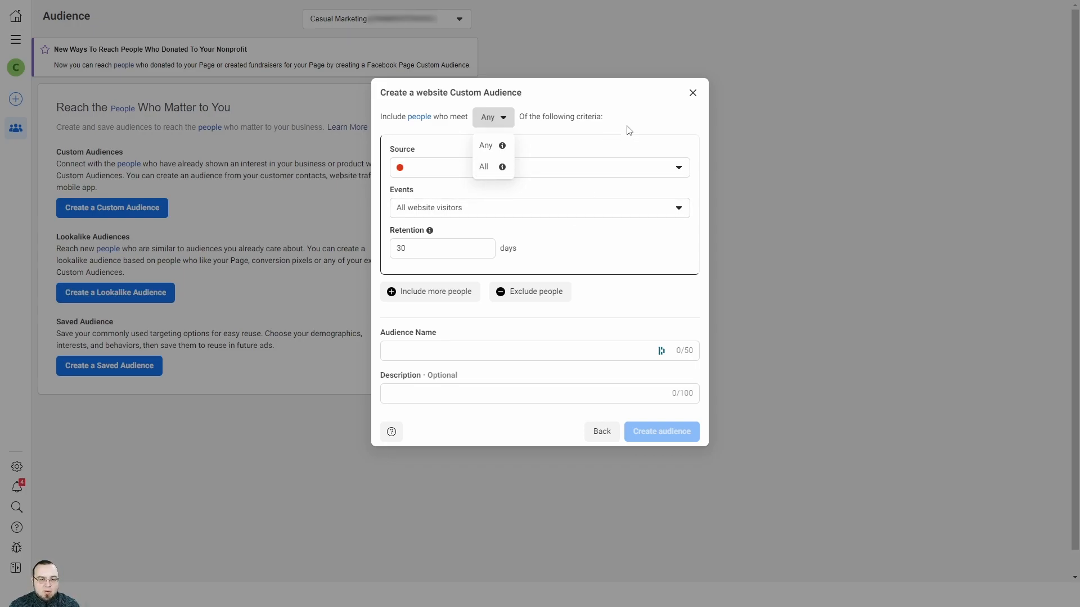
pyautogui.click(530, 171)
pyautogui.click(528, 173)
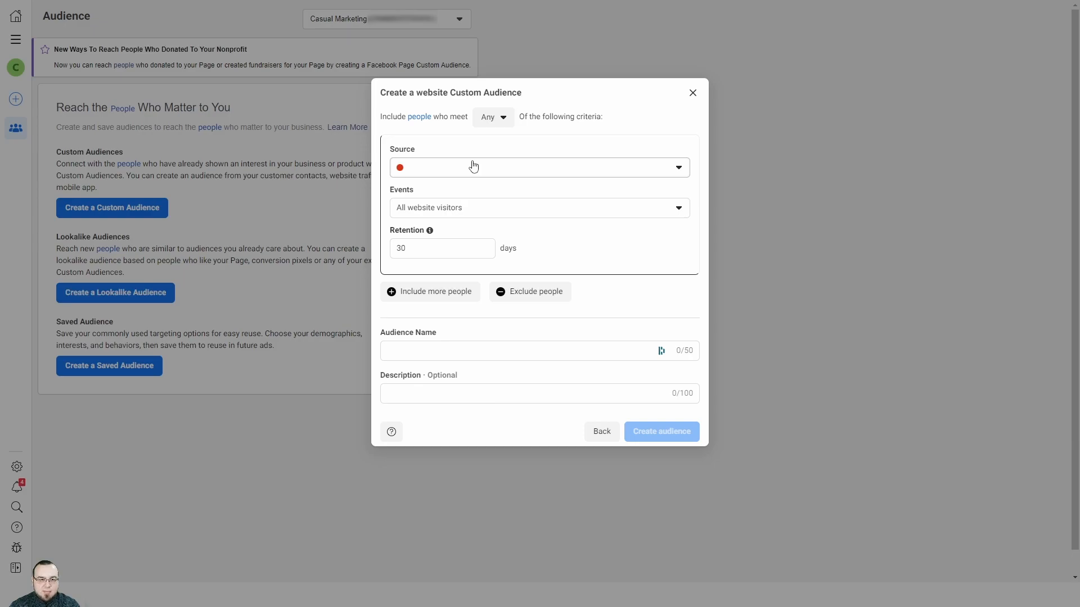
# Set the website audience event to Visitors by time spent, keeping the 25% percentile after reviewing the percentile options
pyautogui.click(464, 210)
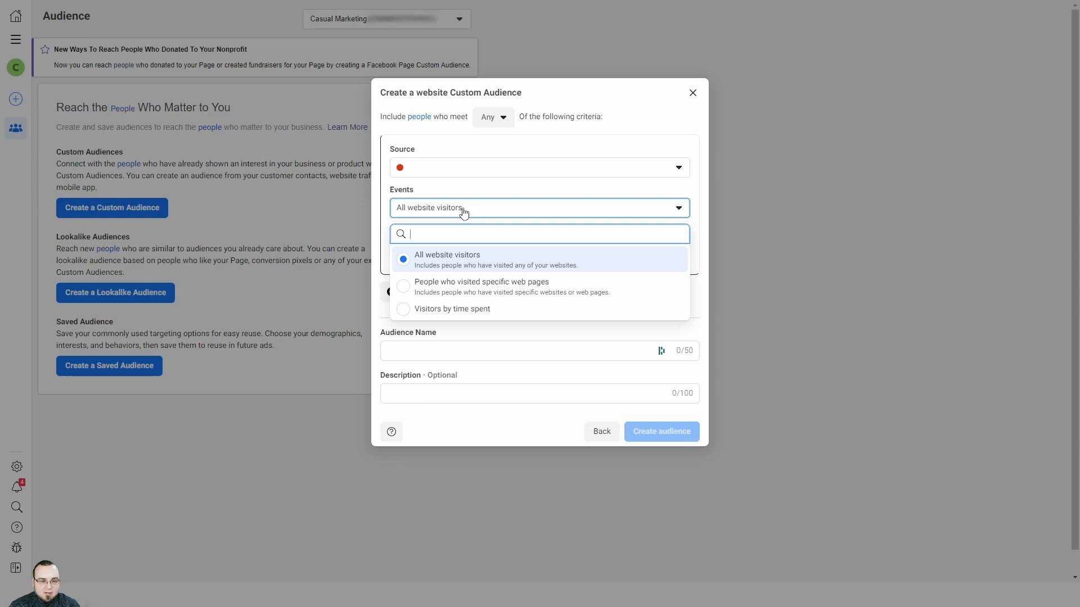
pyautogui.click(469, 292)
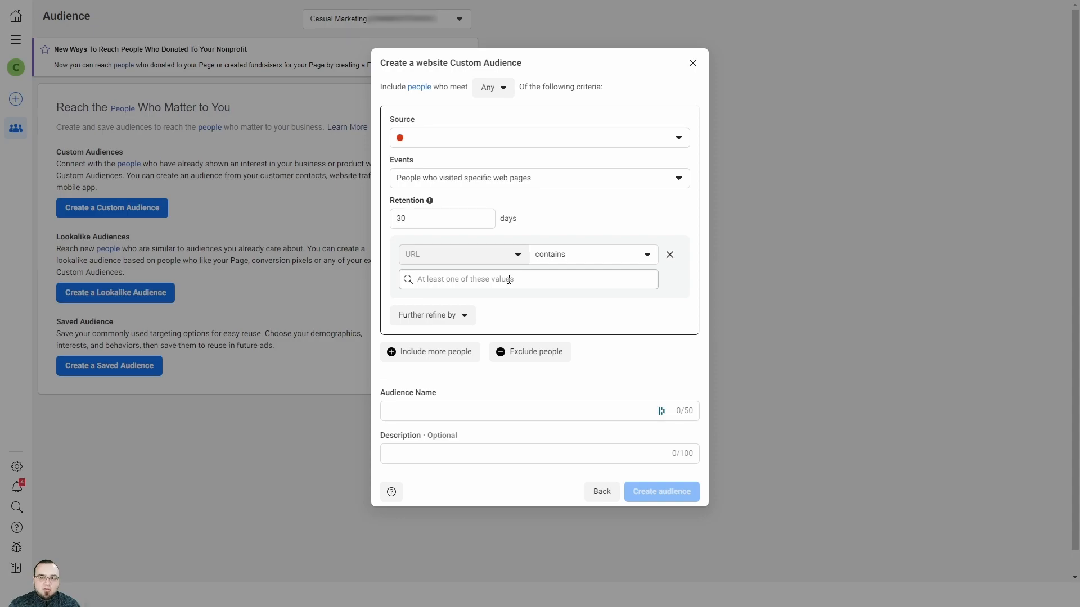
pyautogui.click(517, 186)
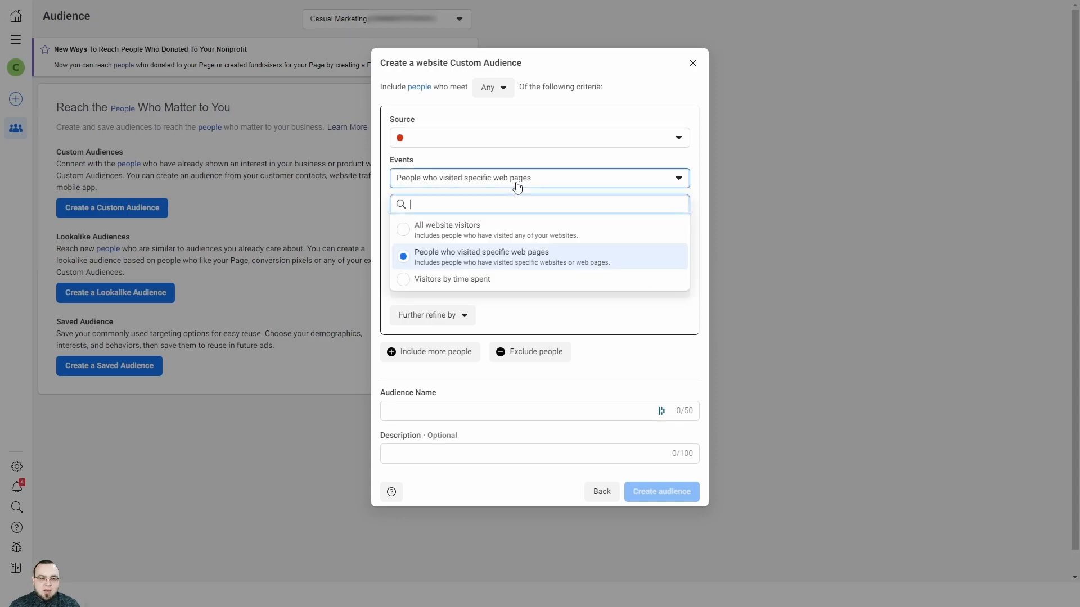
pyautogui.click(509, 280)
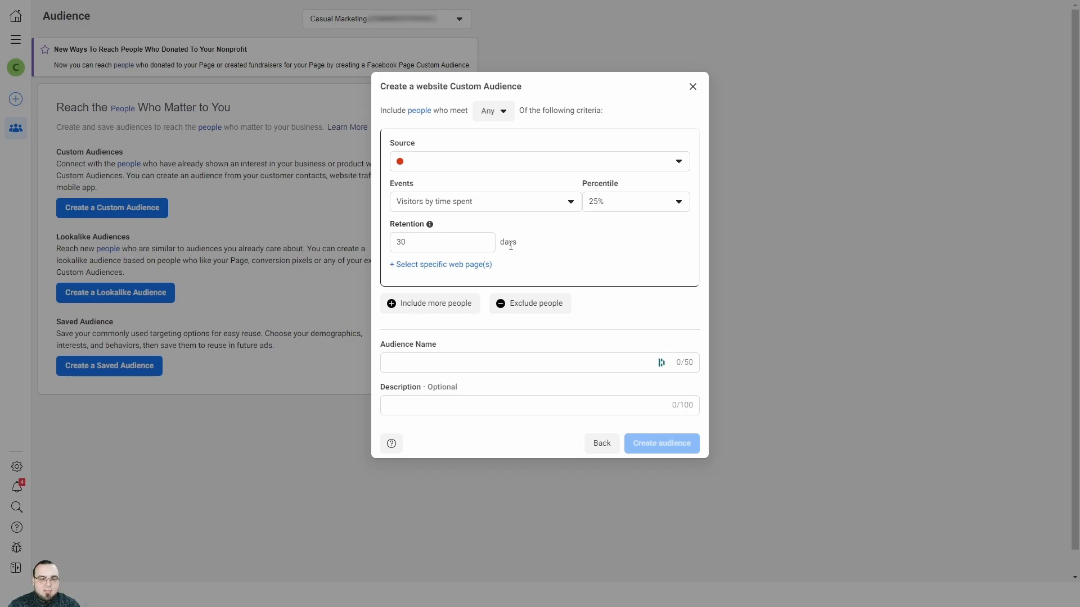
pyautogui.click(608, 206)
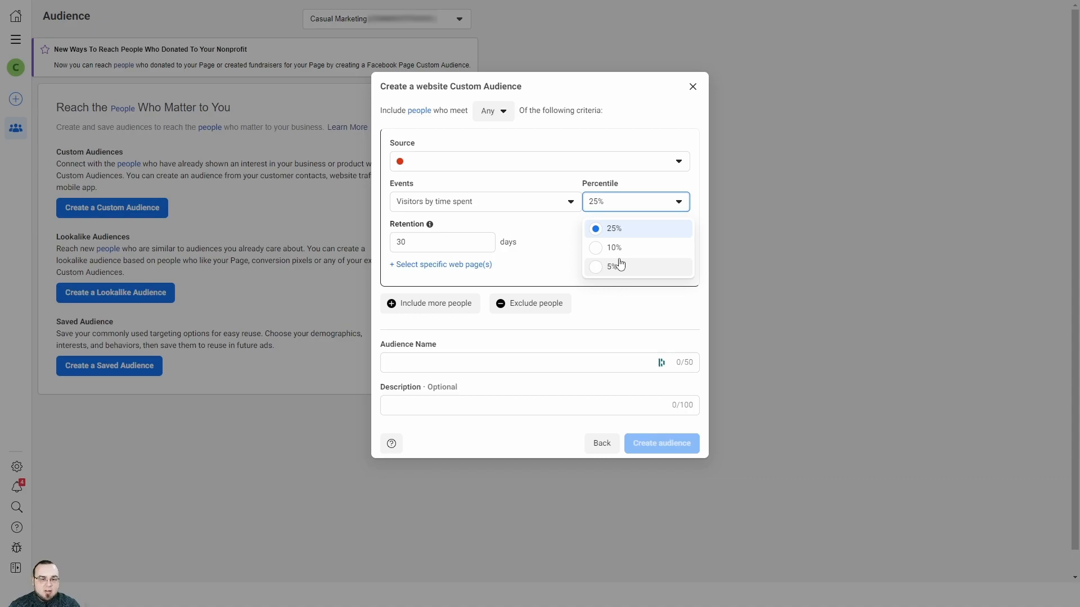
pyautogui.click(537, 257)
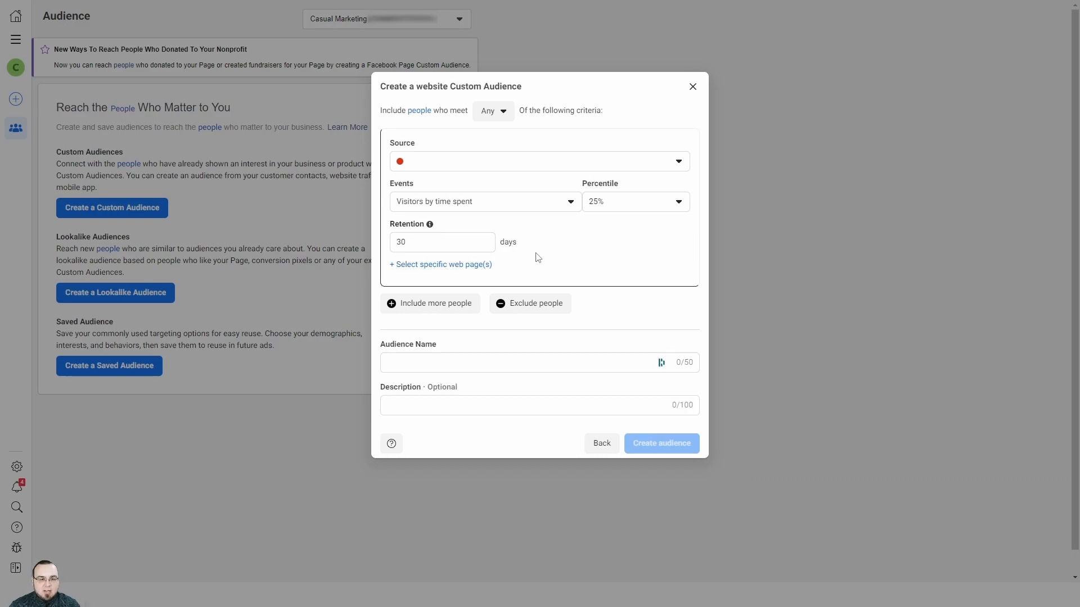
pyautogui.moveTo(430, 227)
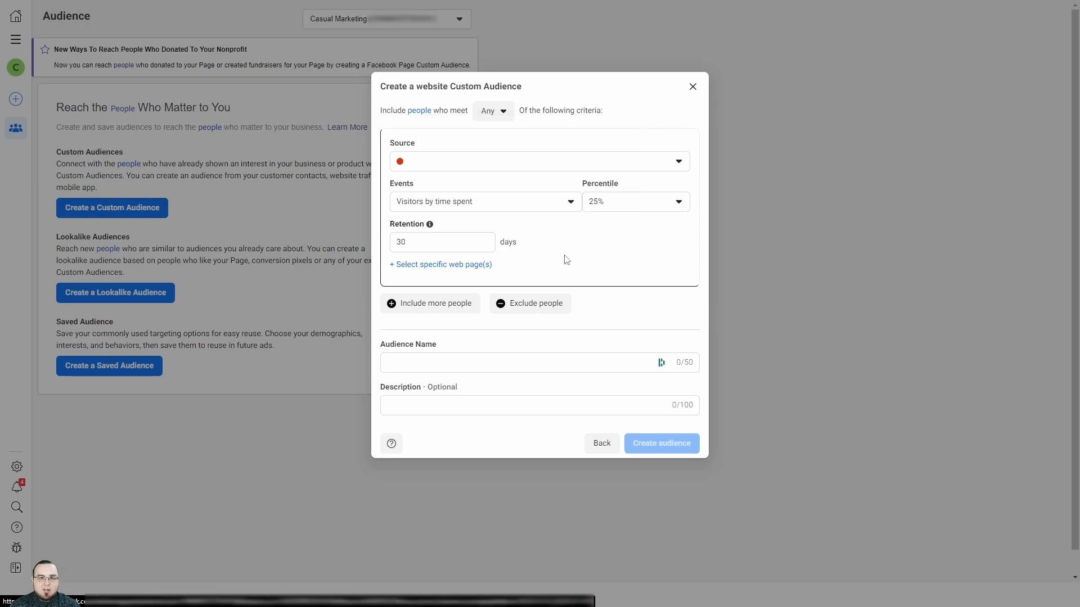
# Include more people by adding a second criteria group for all website visitors, and check its event options
pyautogui.click(457, 303)
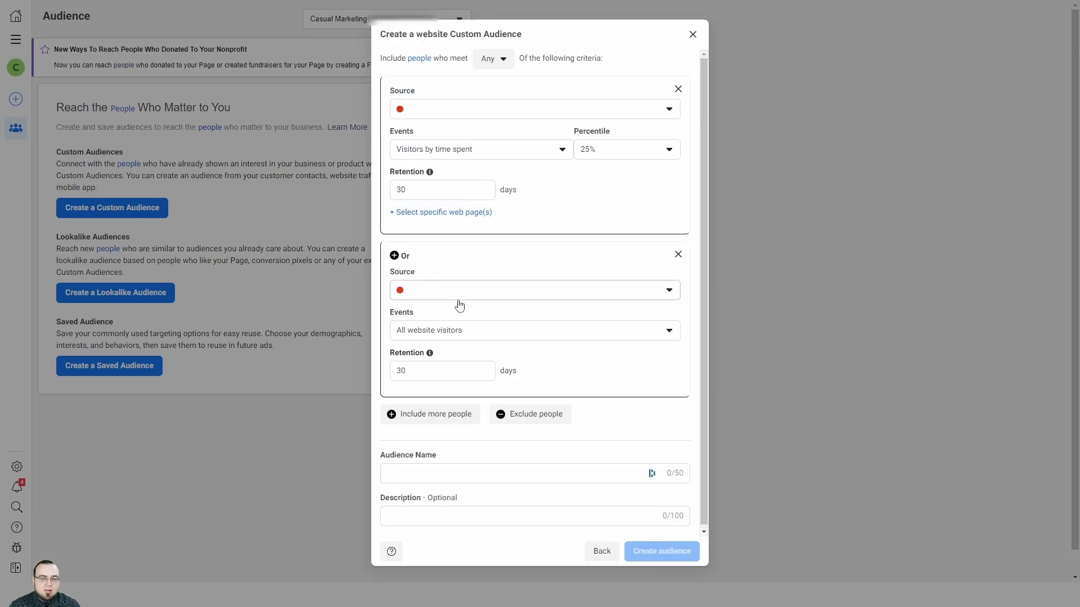
pyautogui.click(458, 332)
pyautogui.click(457, 330)
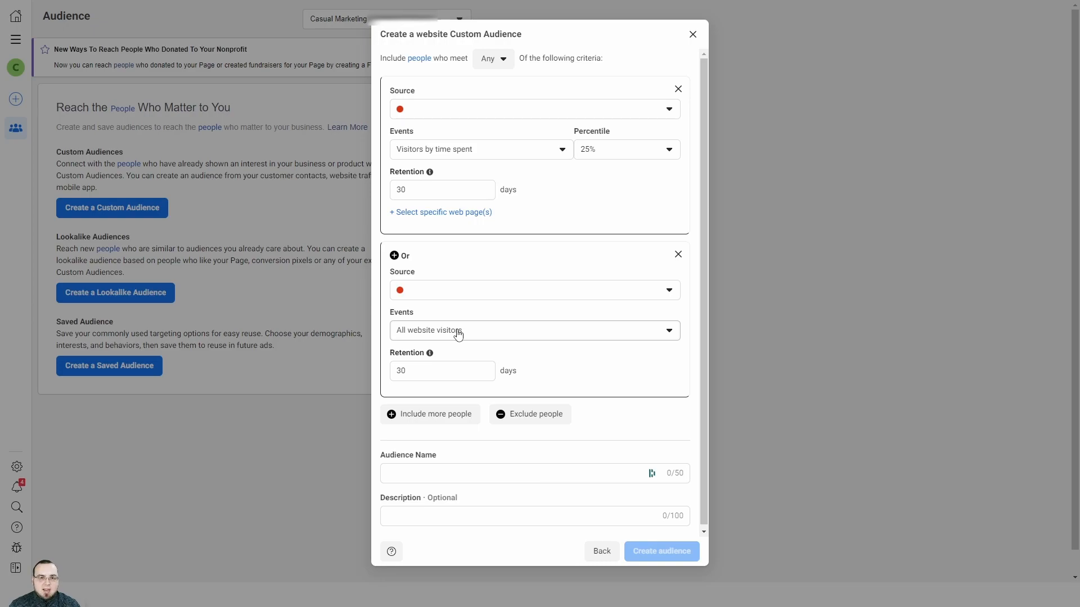
# Add an exclusion criteria group to the website Custom Audience and review its settings
pyautogui.scroll(-1, 499, 316)
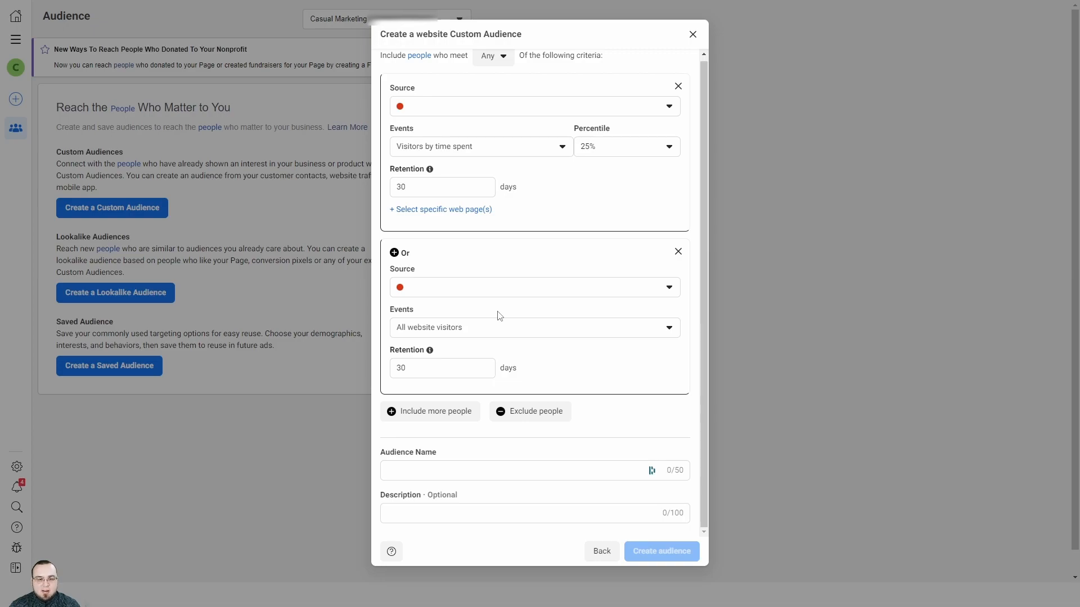
pyautogui.click(513, 411)
pyautogui.scroll(-2, 514, 408)
pyautogui.scroll(-1, 514, 400)
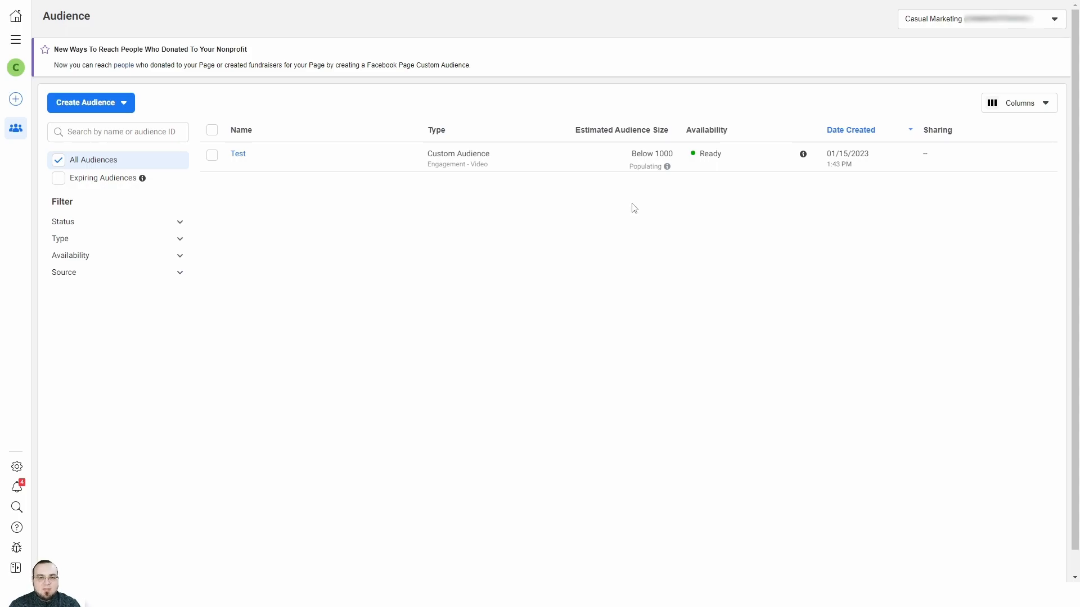
# Select the Test audience and start creating a Lookalike Audience
pyautogui.click(212, 155)
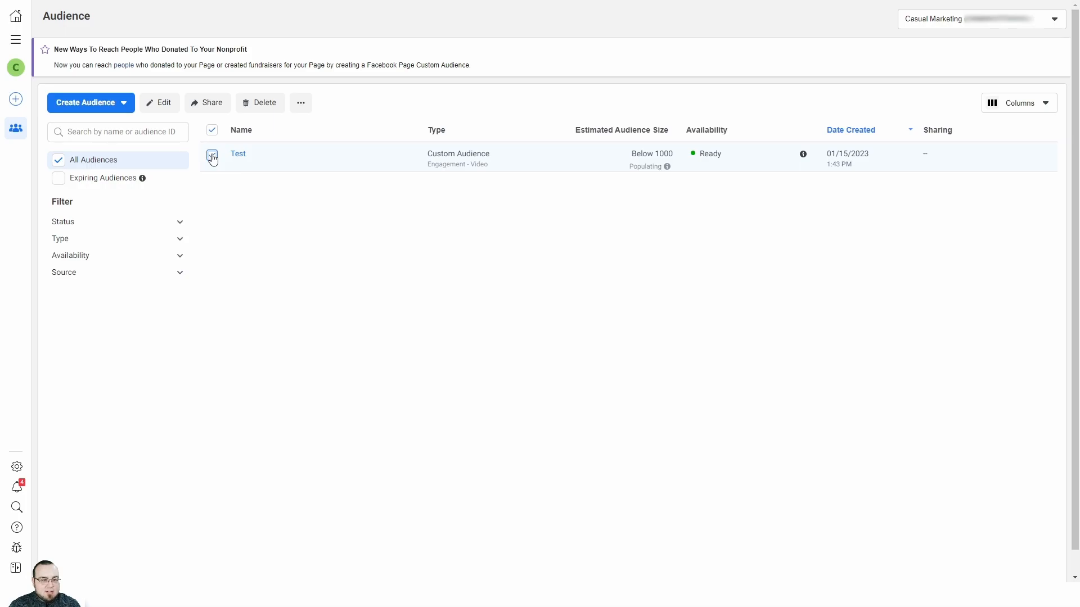
pyautogui.click(300, 108)
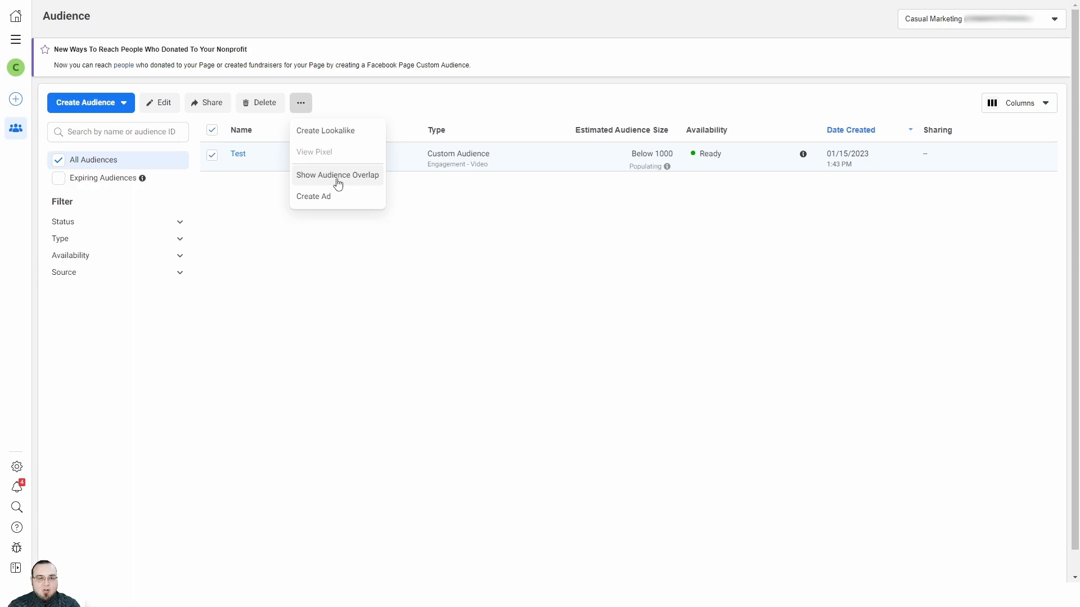
pyautogui.click(308, 130)
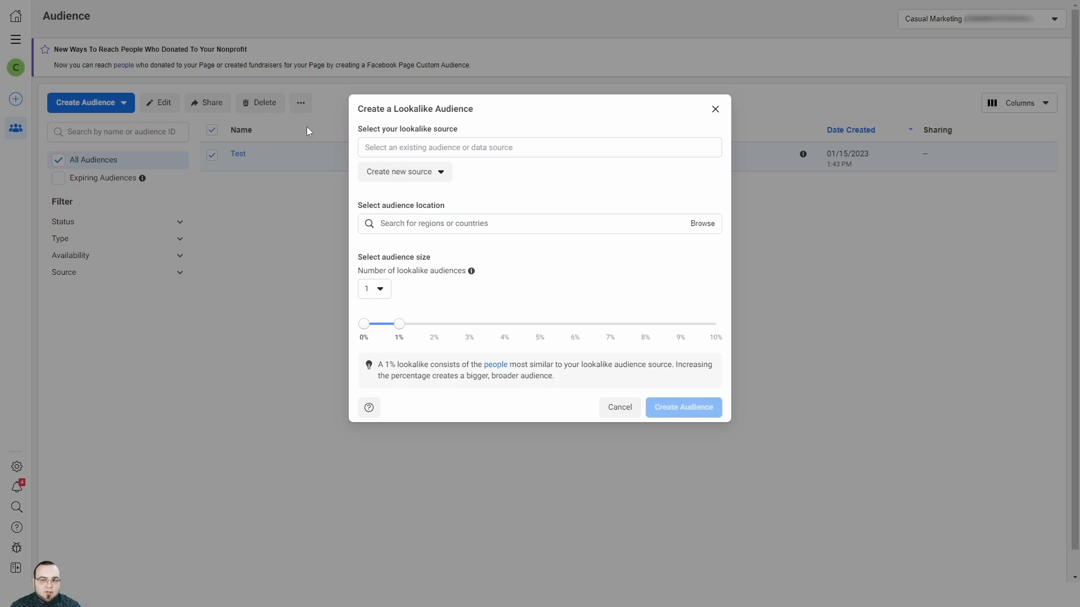
# Search the other sources for "tes" and choose the Test engagement audience as the lookalike source
pyautogui.click(385, 147)
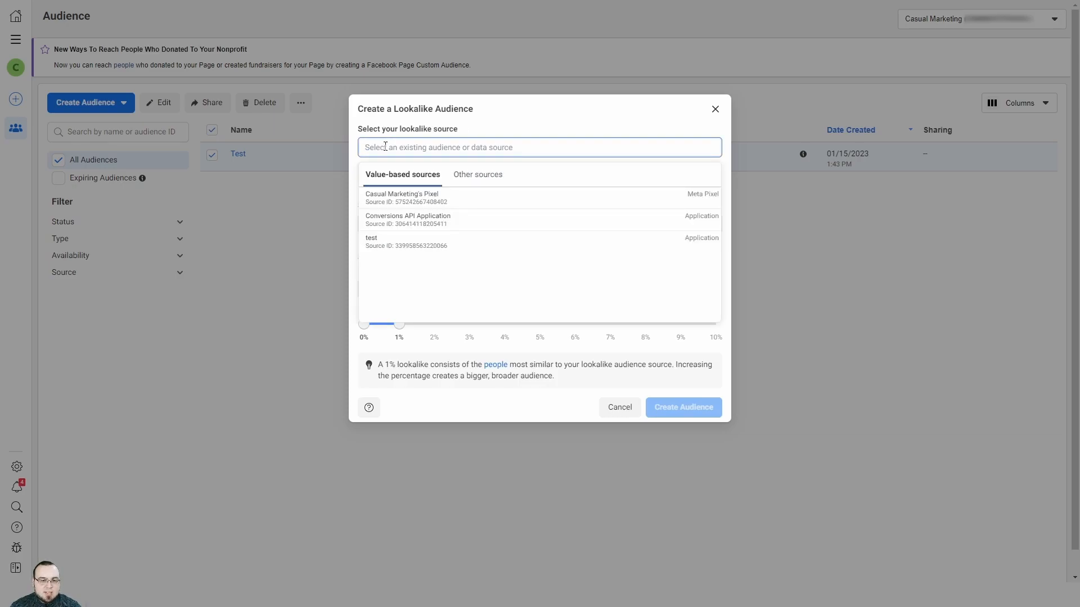
pyautogui.click(479, 175)
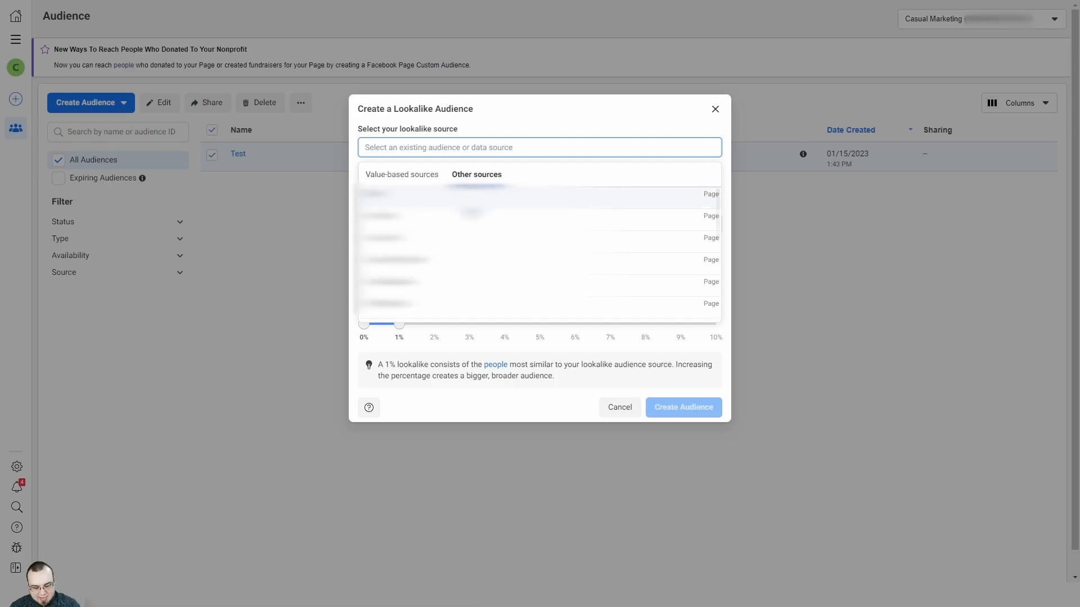
pyautogui.write('tes')
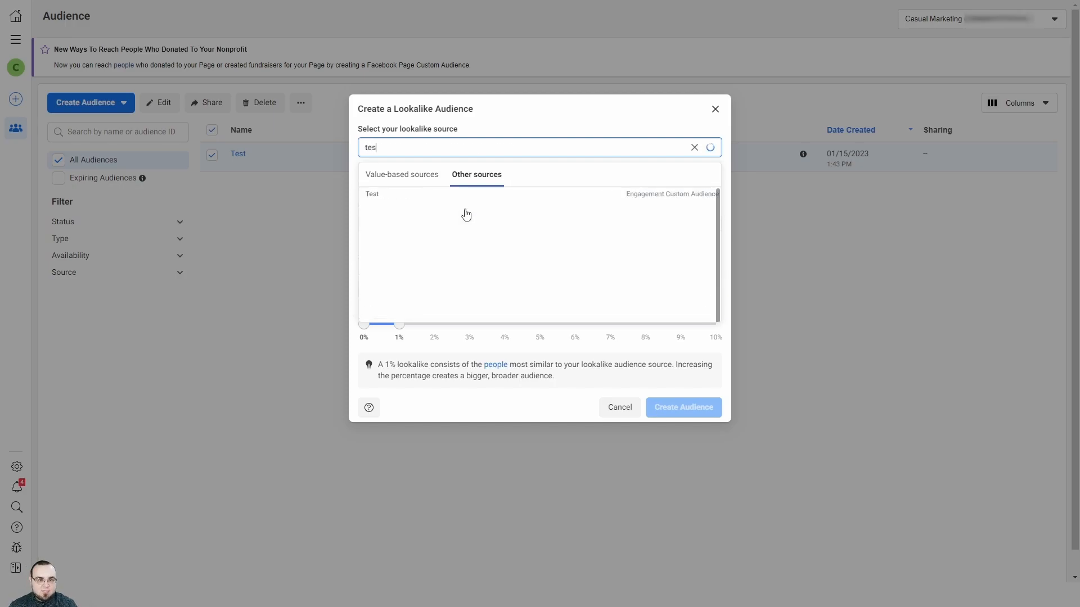
pyautogui.click(438, 207)
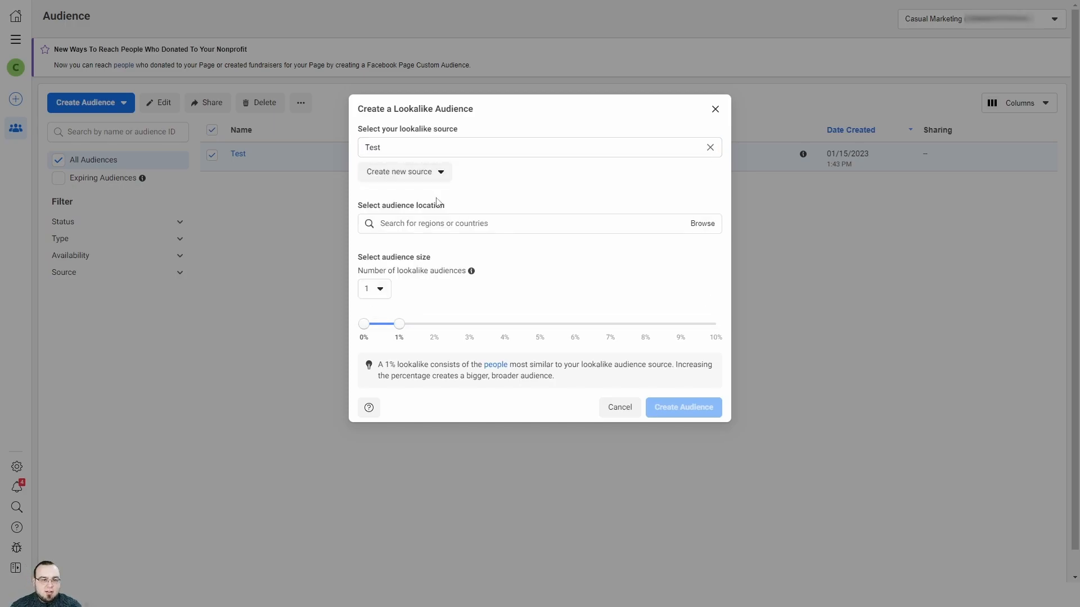
# Set the lookalike audience location to United States and check the number-of-audiences options, keeping 1
pyautogui.click(419, 225)
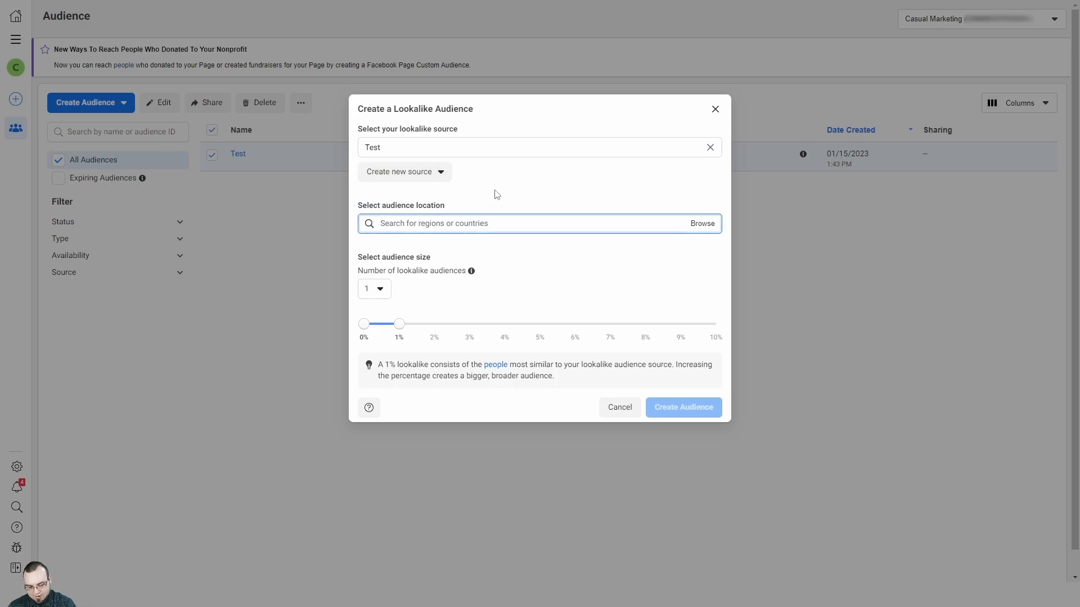
pyautogui.write('un')
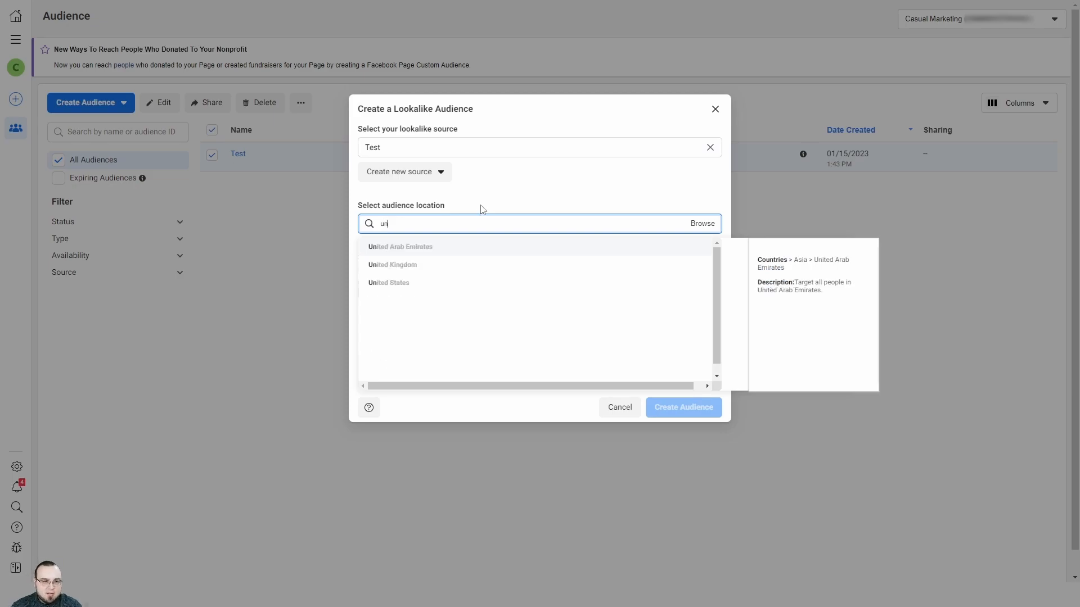
pyautogui.click(449, 282)
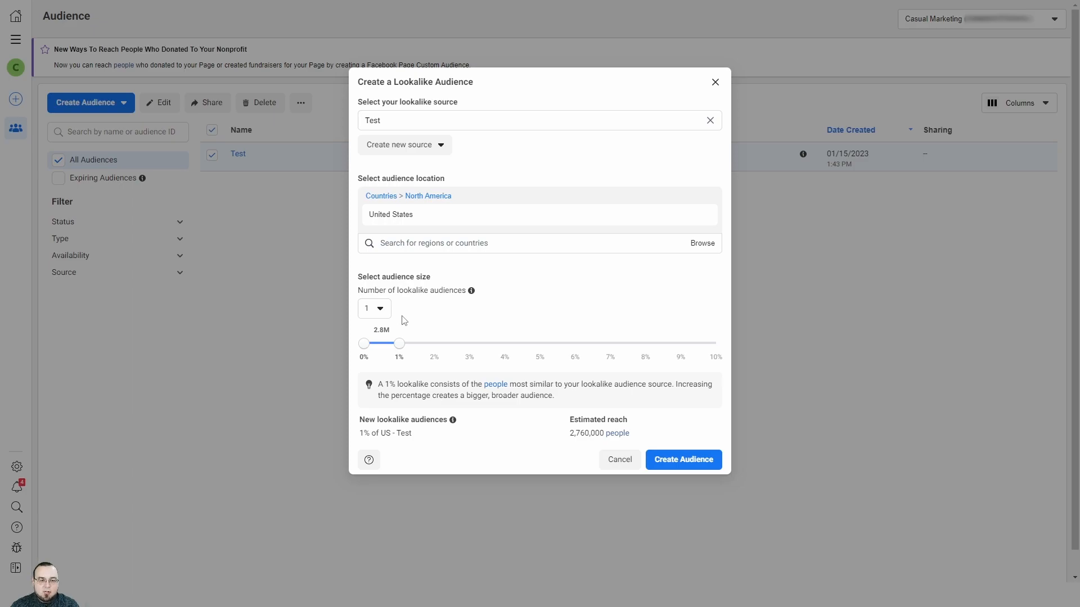
pyautogui.click(380, 311)
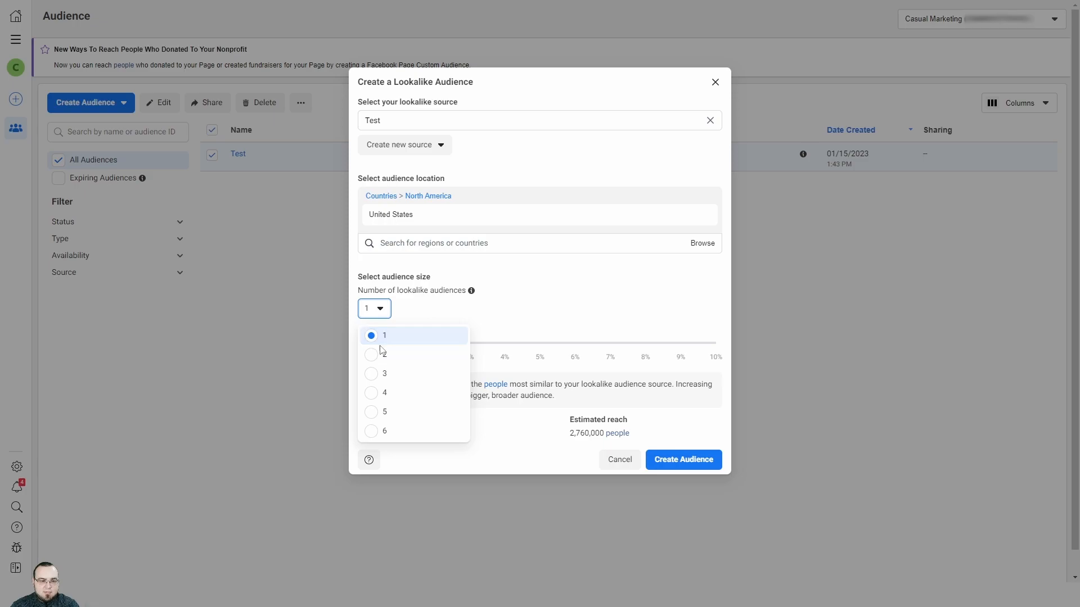
pyautogui.click(415, 314)
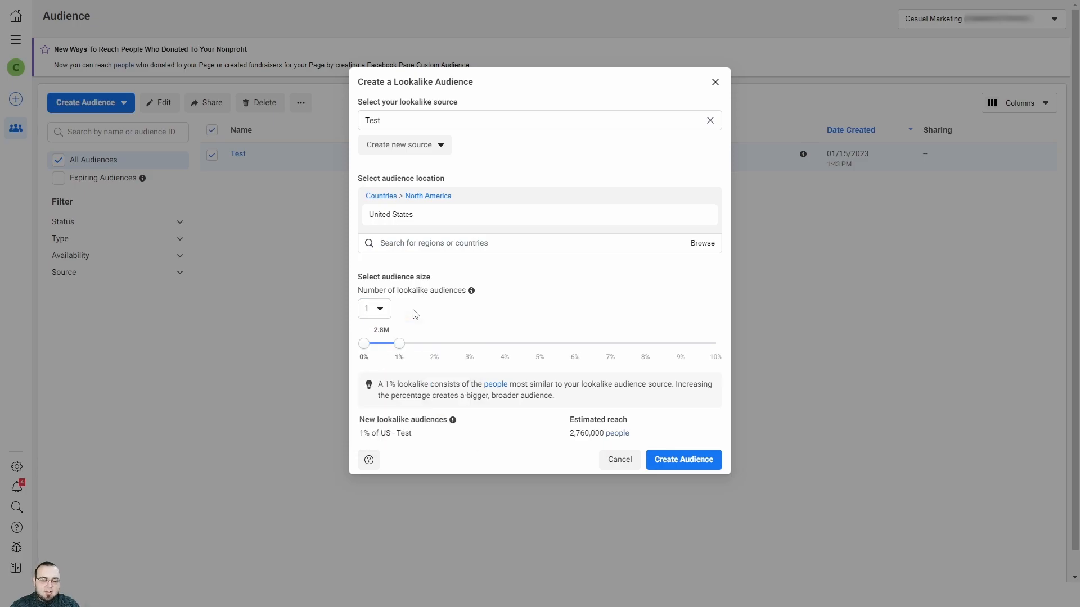
# Try the lookalike audience size at 10%, return it to 1%, and extend it to 5%
pyautogui.moveTo(399, 344); pyautogui.dragTo(715, 345)
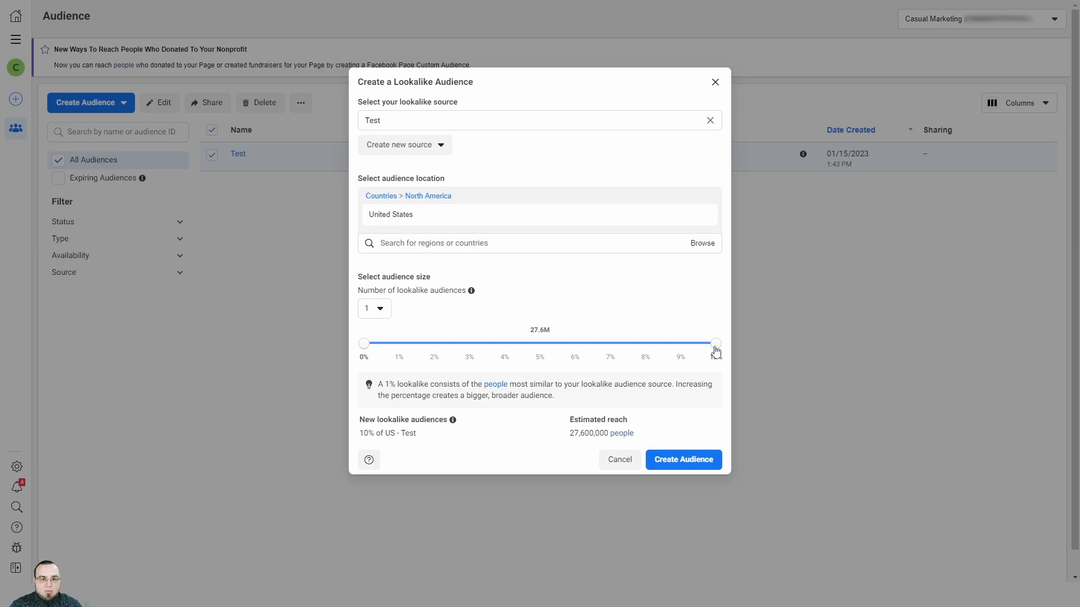
pyautogui.moveTo(716, 345); pyautogui.dragTo(400, 345)
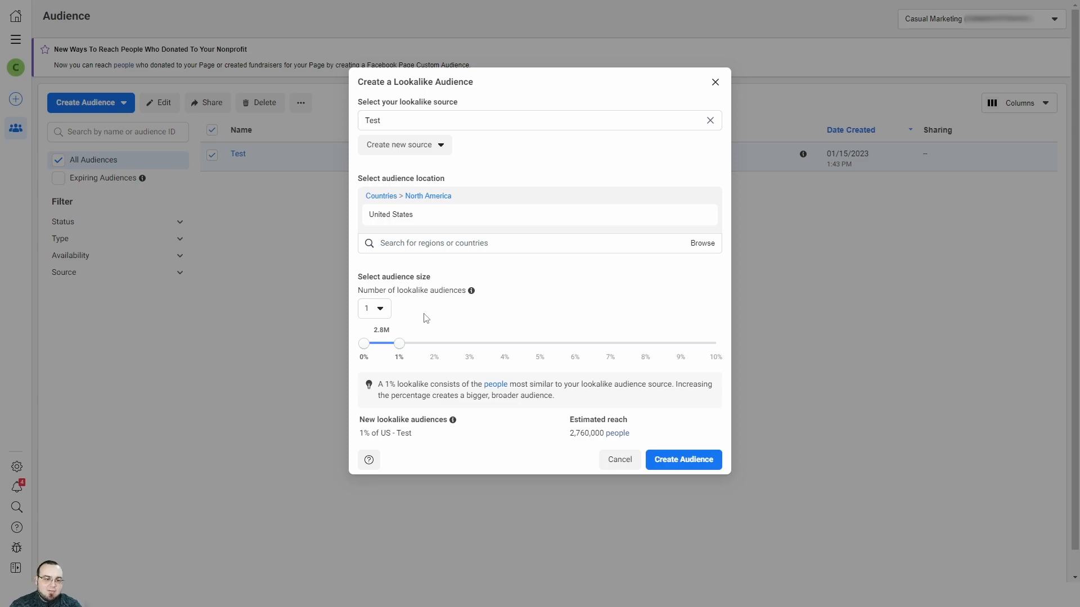
pyautogui.moveTo(399, 345); pyautogui.dragTo(539, 346)
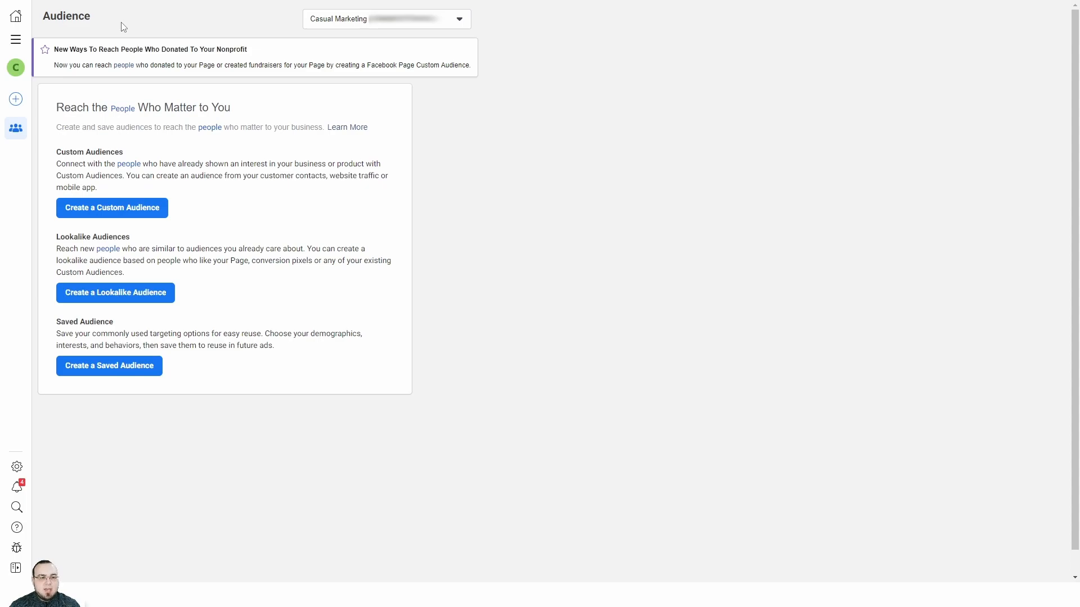
# Switch from Audiences to Ads Manager
pyautogui.click(15, 40)
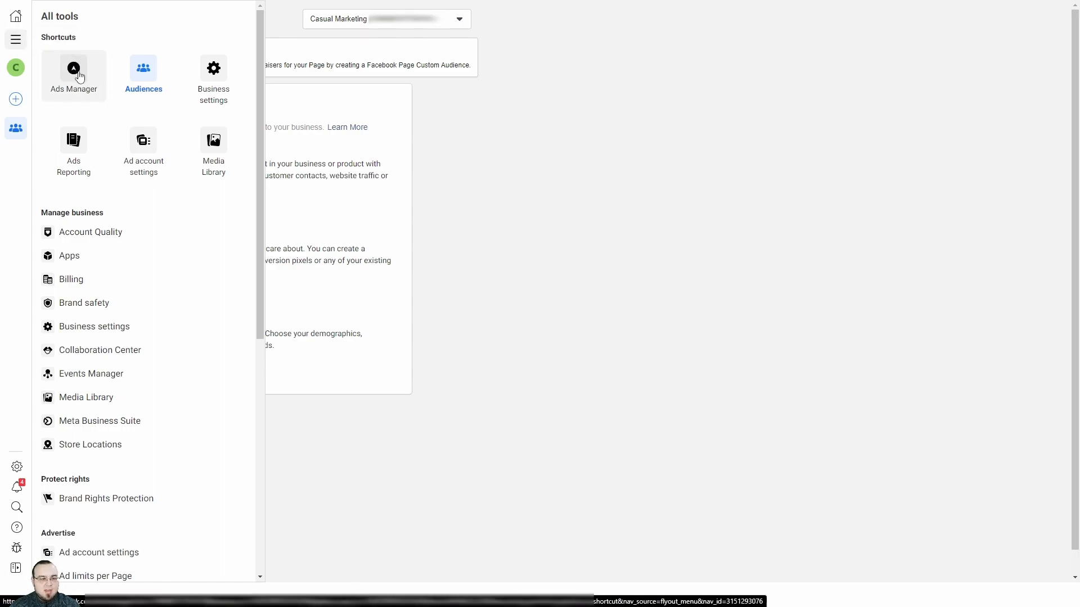
pyautogui.scroll(-2, 93, 237)
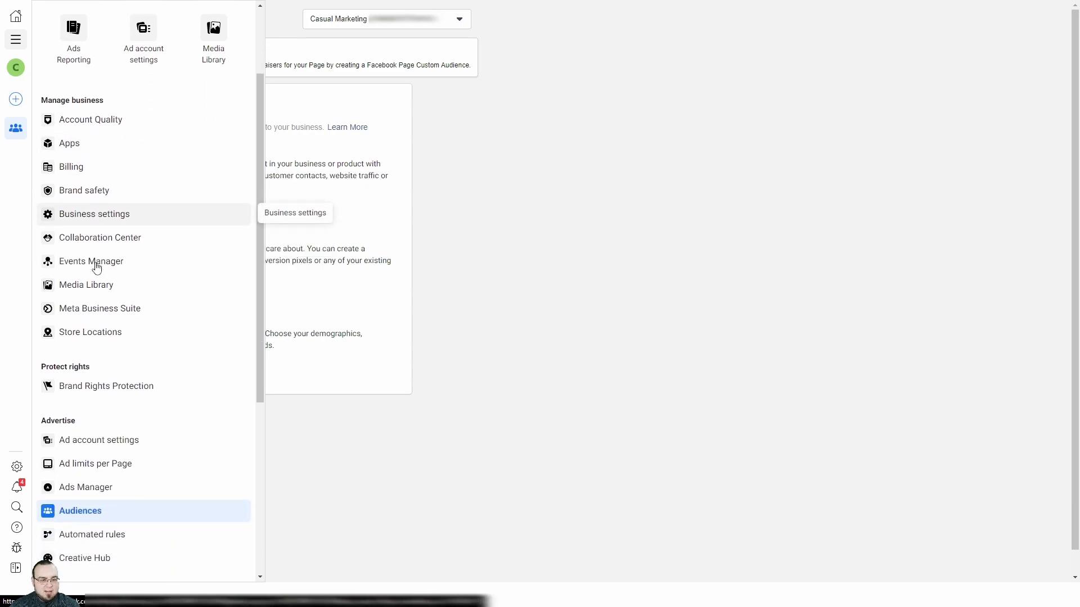
pyautogui.click(128, 488)
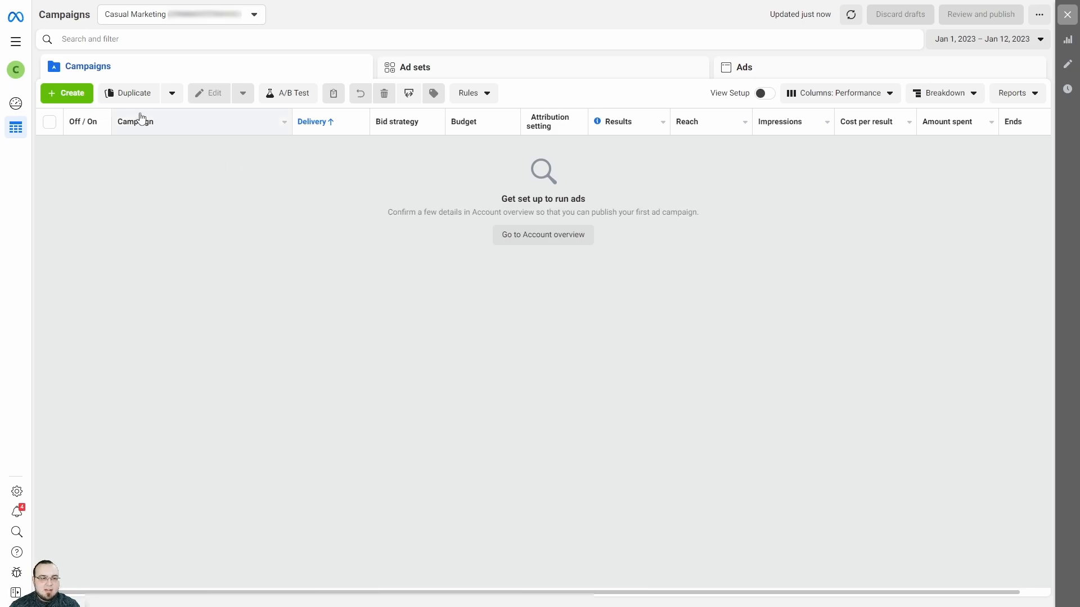
# Create a new campaign with the Awareness objective
pyautogui.click(79, 93)
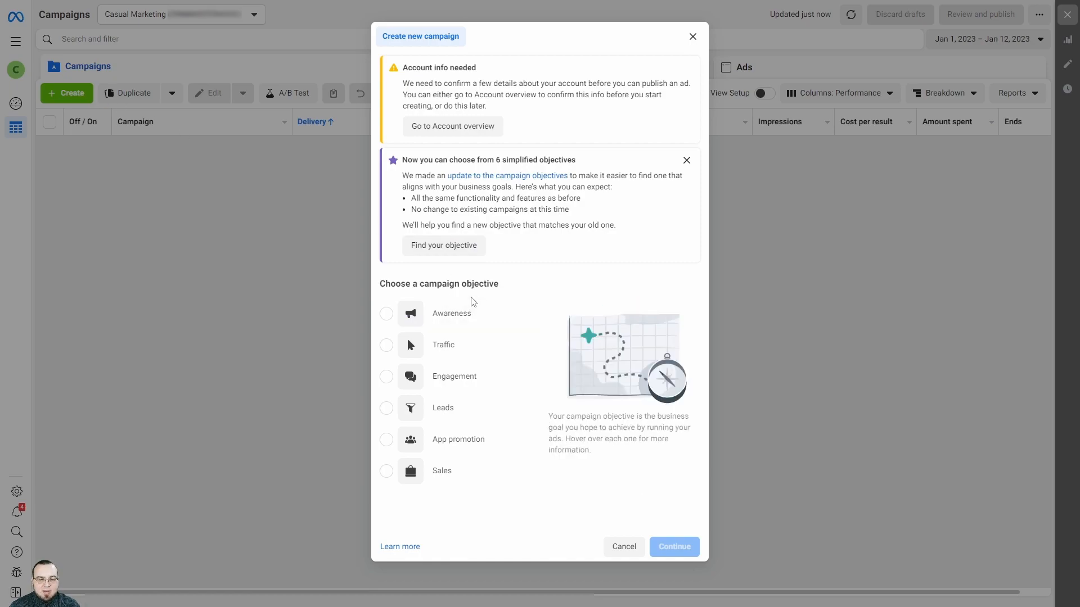
pyautogui.click(433, 315)
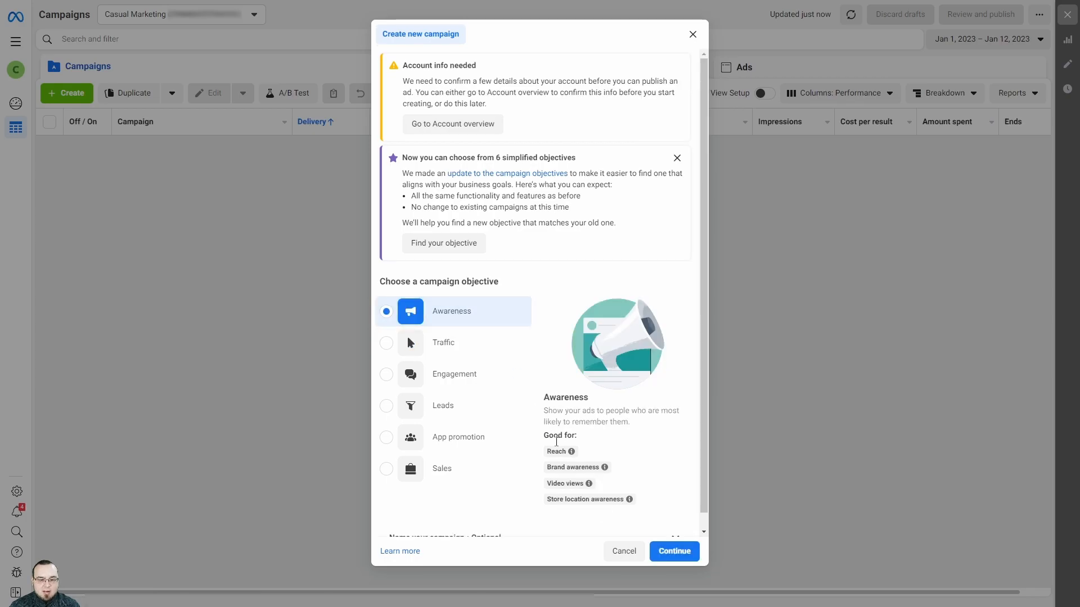
pyautogui.click(656, 549)
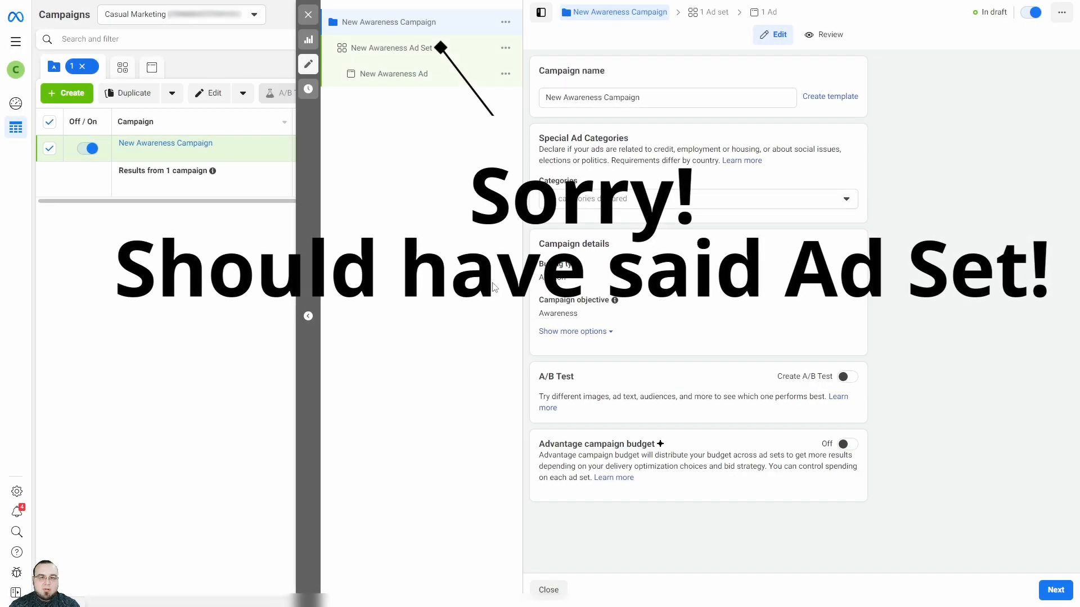
# Open the New Awareness Ad Set and view the existing audiences offered under Custom audiences
pyautogui.click(399, 50)
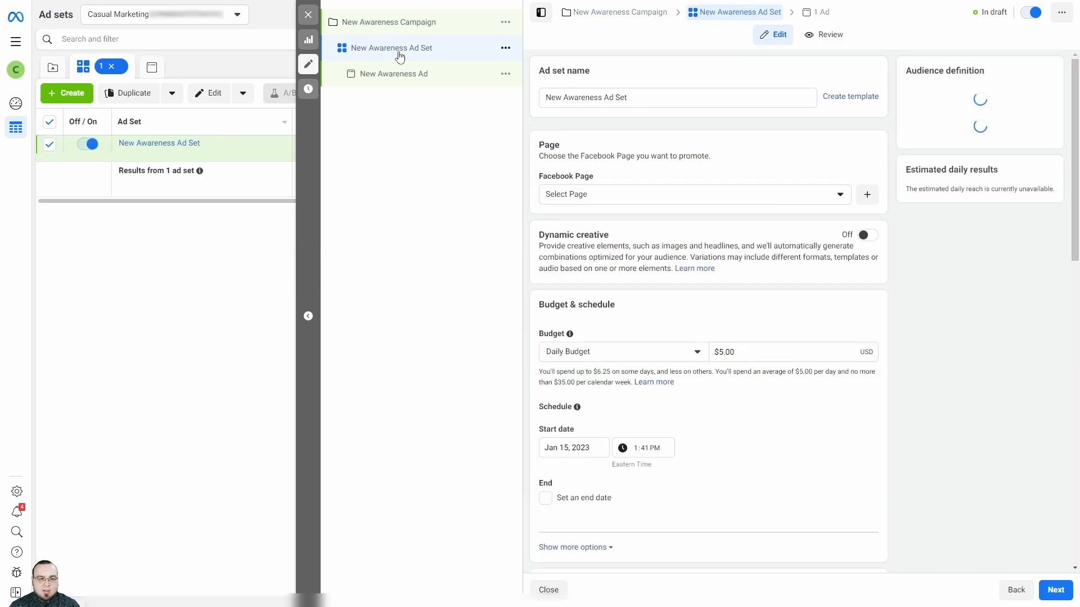
pyautogui.scroll(-8, 681, 206)
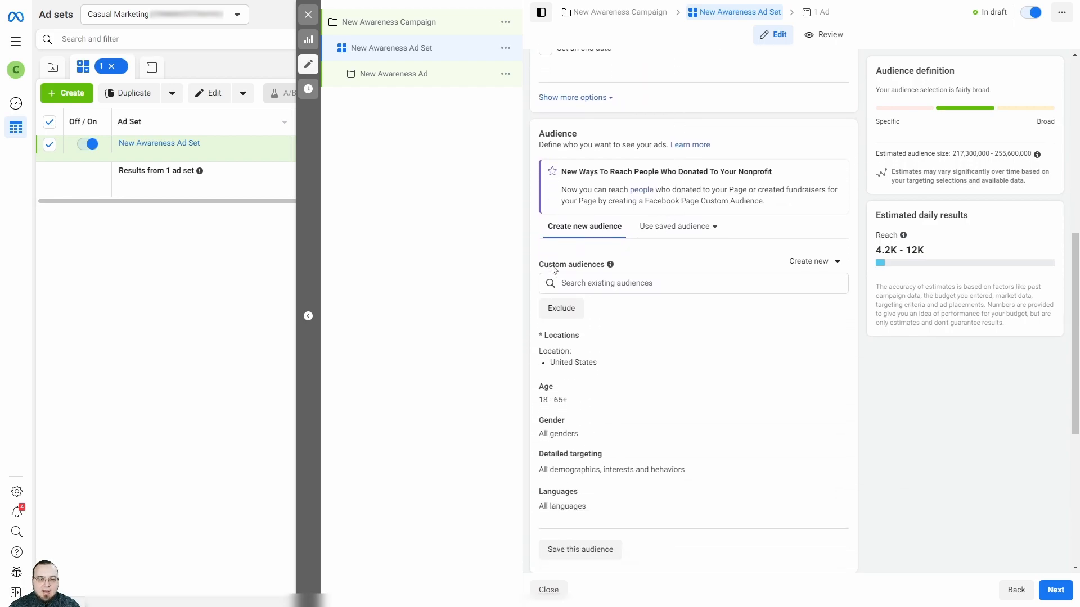
pyautogui.click(597, 285)
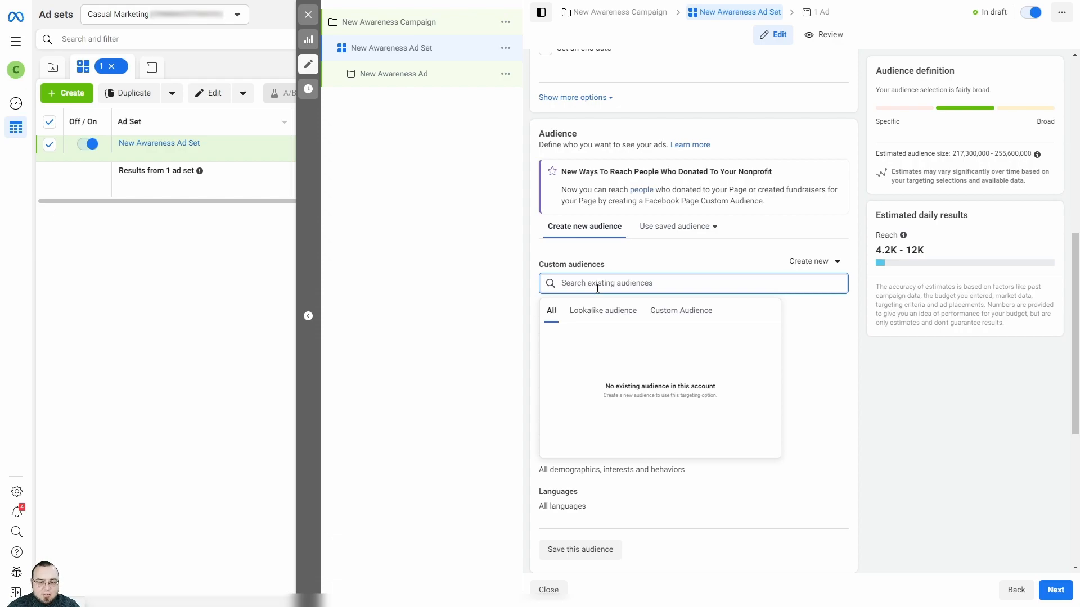
pyautogui.click(674, 259)
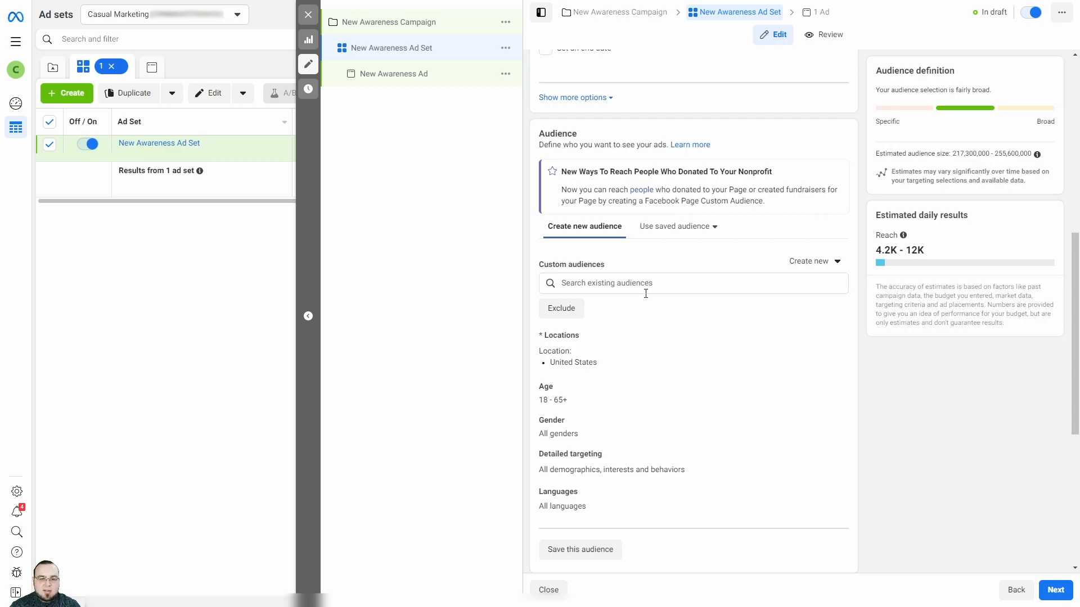
# Examine the ad set's targeting details and the estimated audience size in its audience definition
pyautogui.scroll(-2, 647, 292)
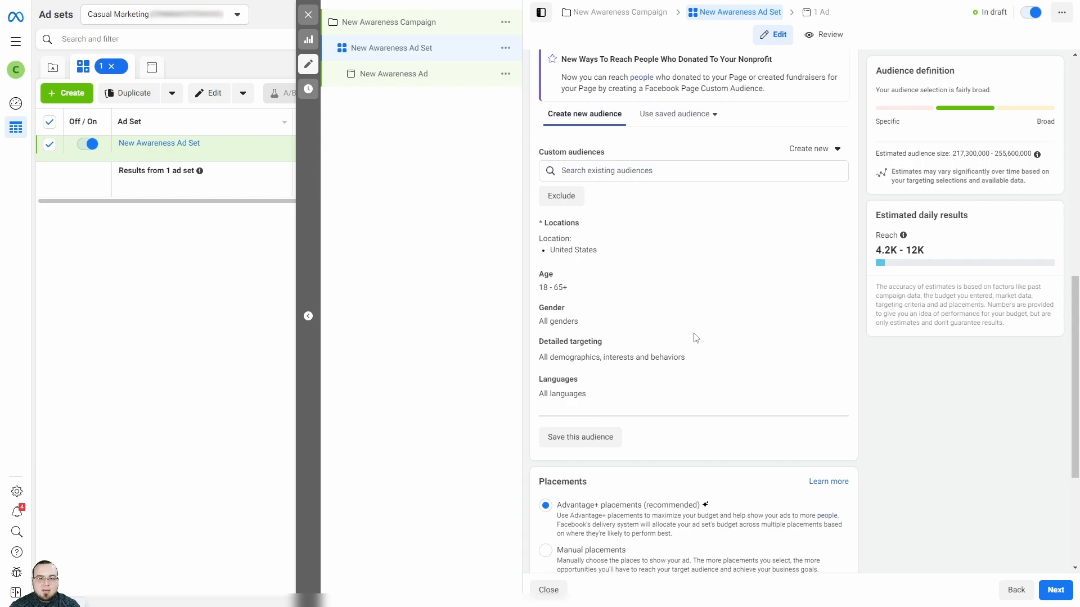
pyautogui.moveTo(875, 154); pyautogui.dragTo(1006, 154)
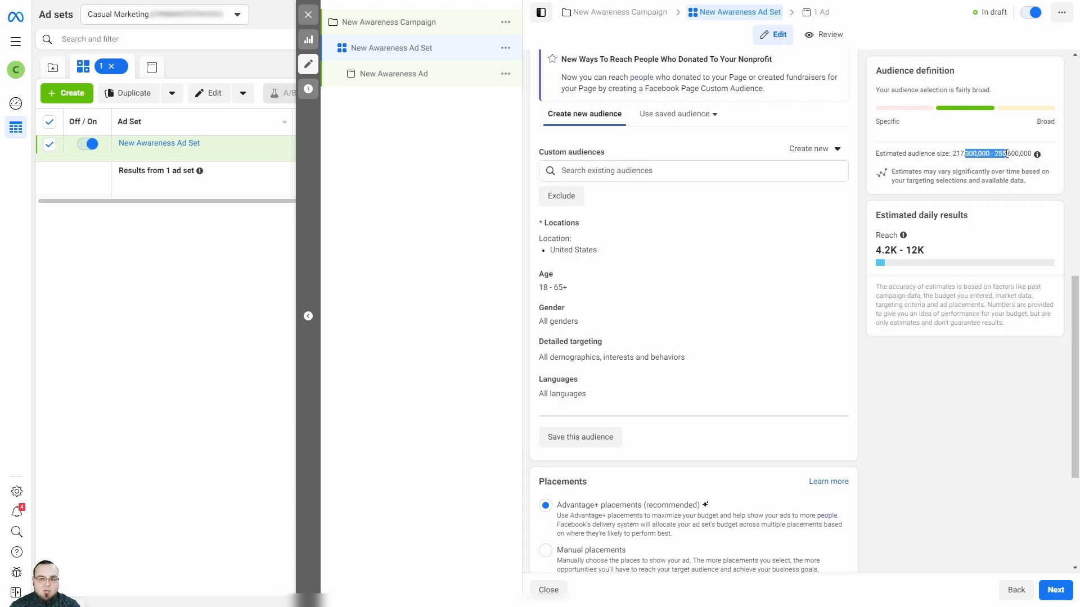
pyautogui.click(955, 164)
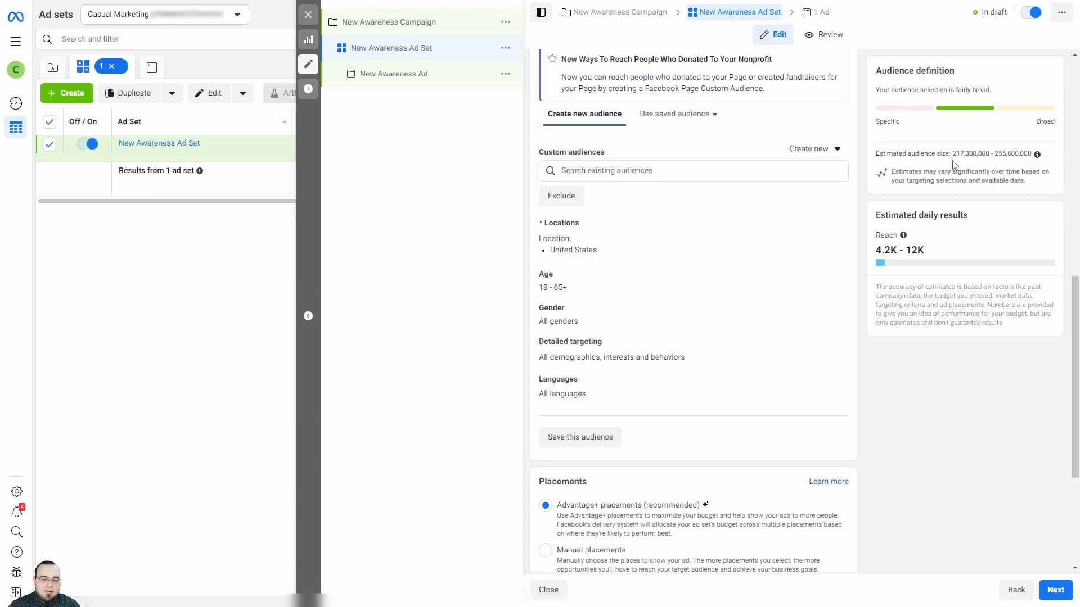